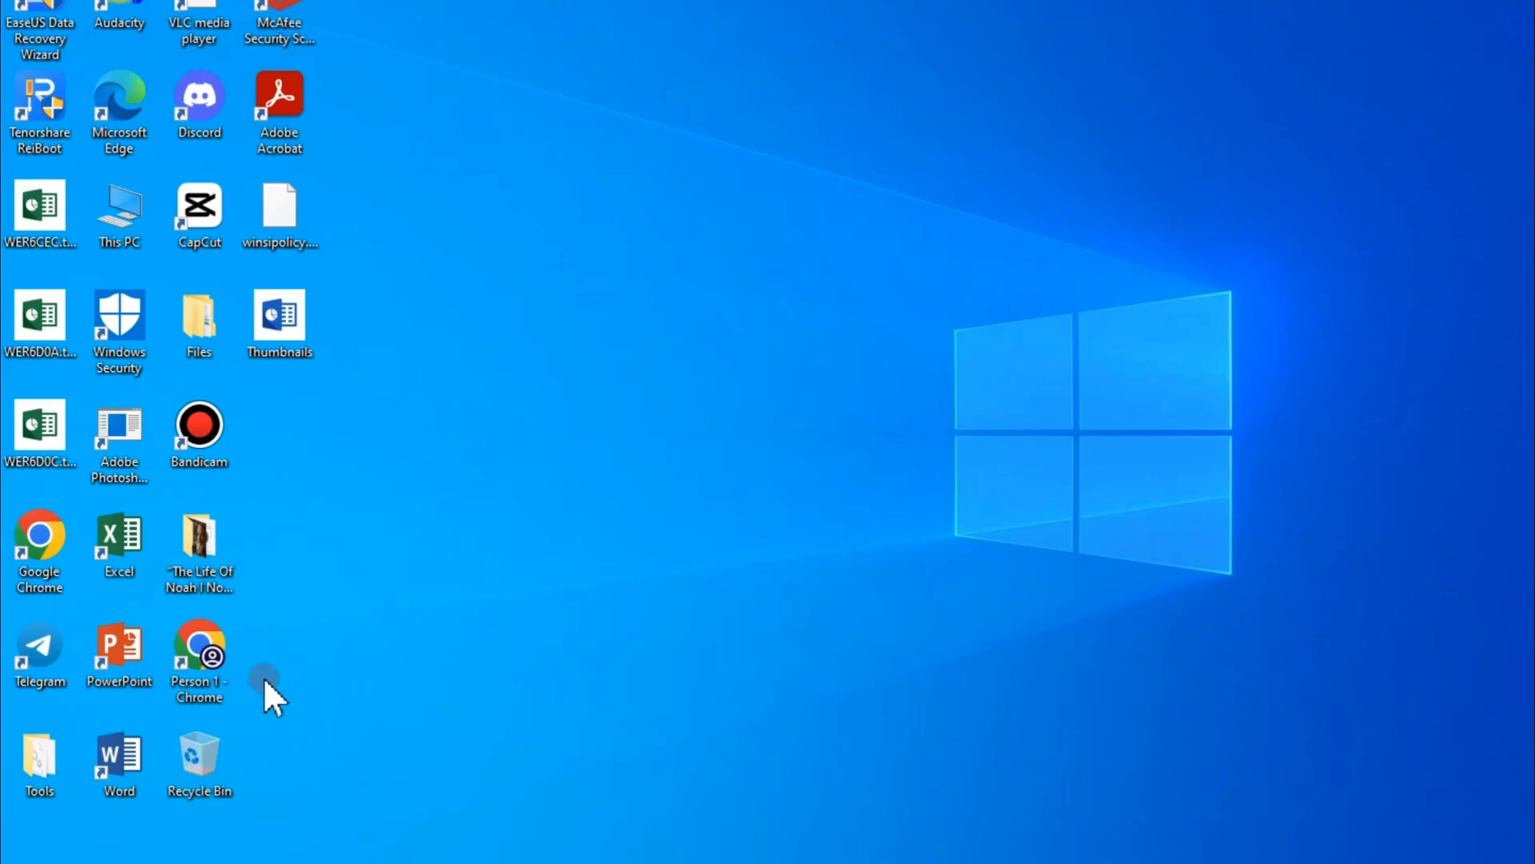
Open Microsoft Store and search it for "live wallpaper".
{"action": "left_click", "coordinate": [212, 842]}
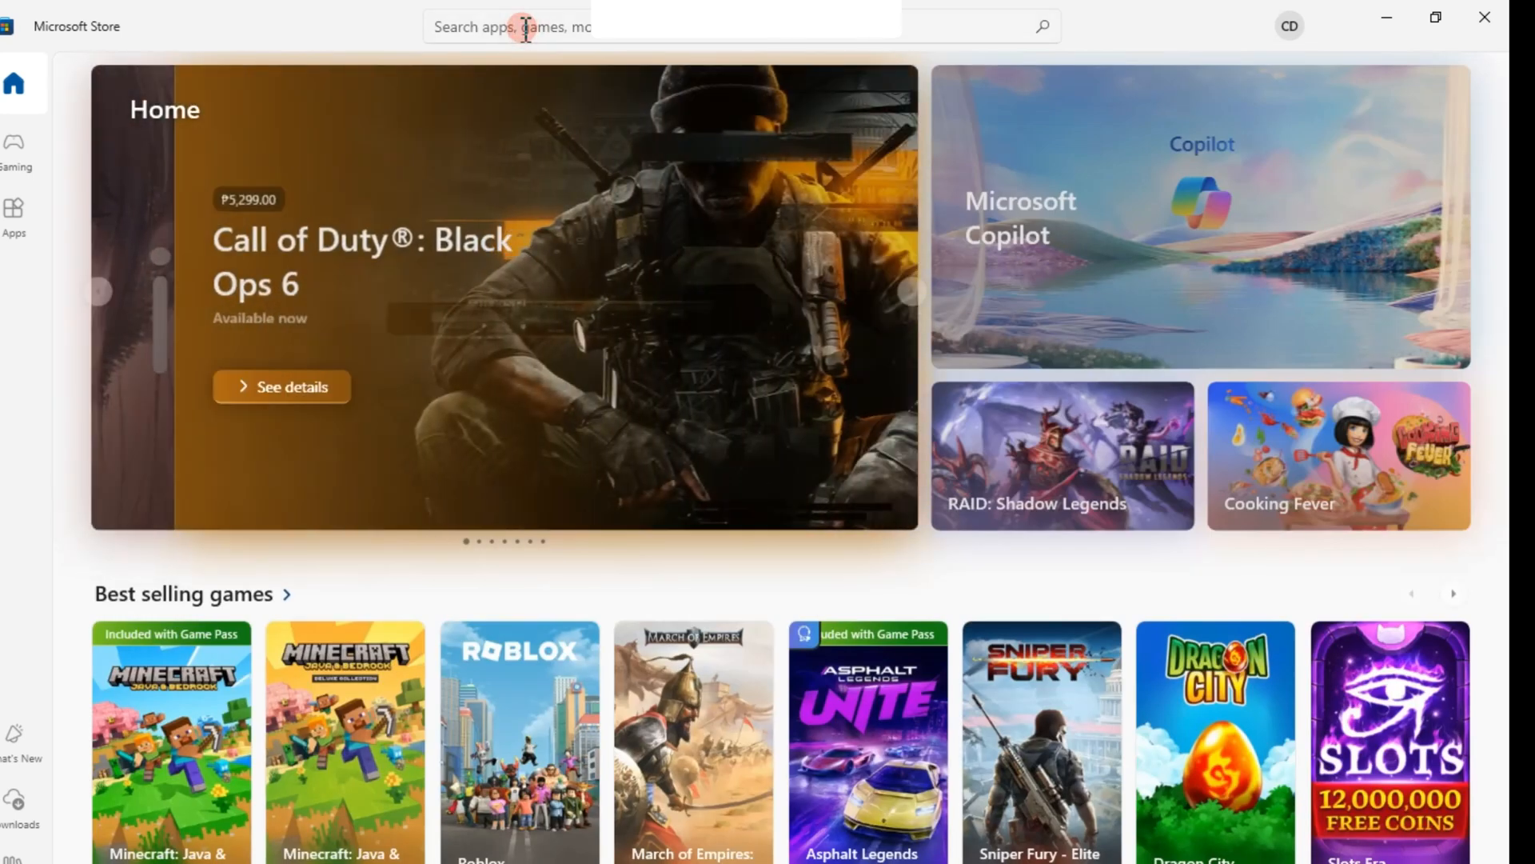
{"action": "left_click", "coordinate": [507, 23]}
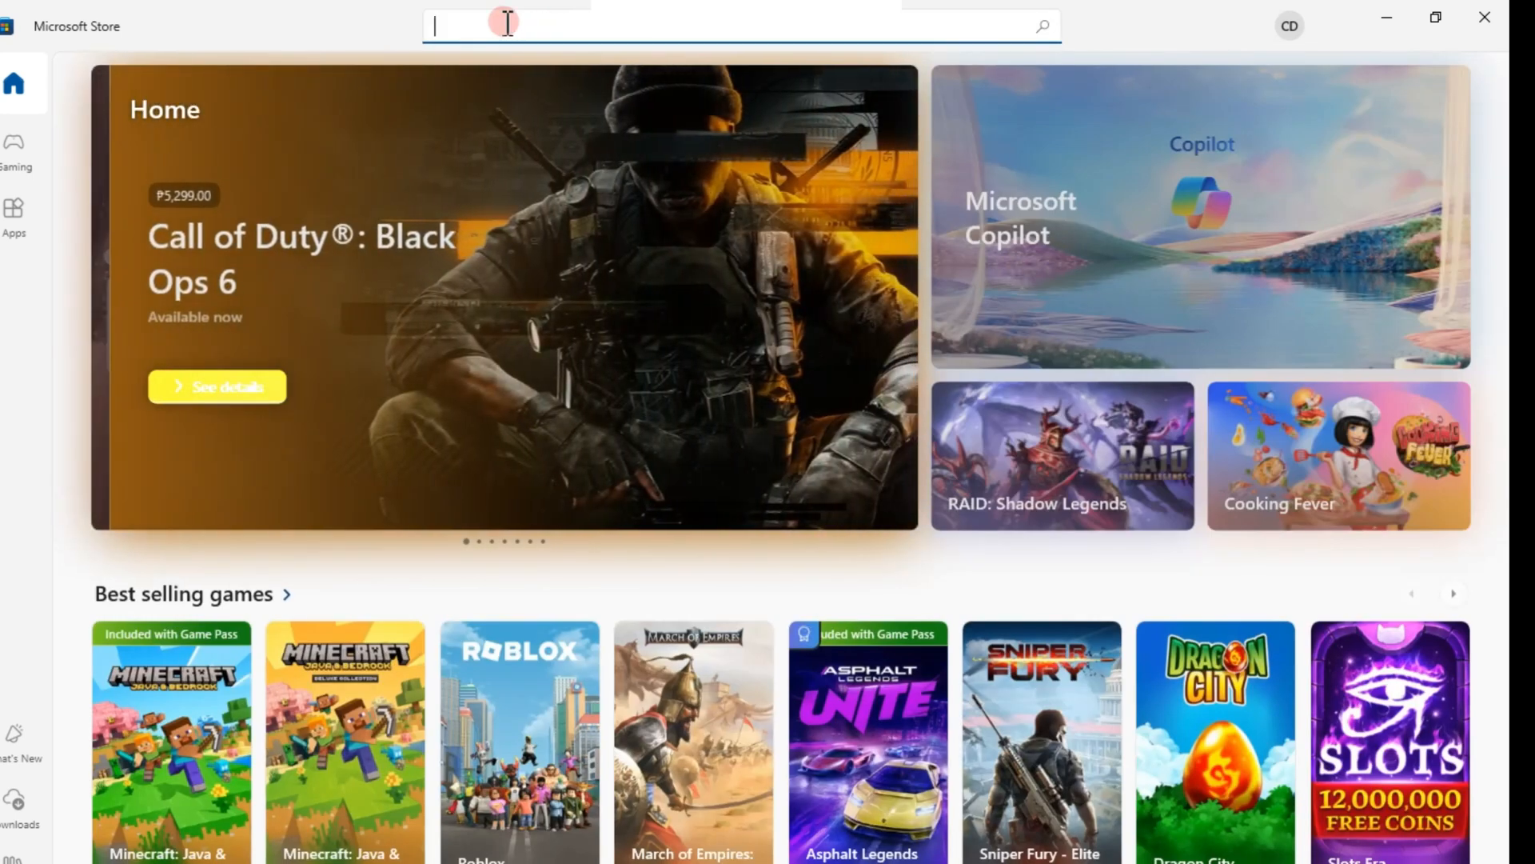
{"action": "type", "text": "live wallpaper"}
{"action": "key", "text": "Return"}
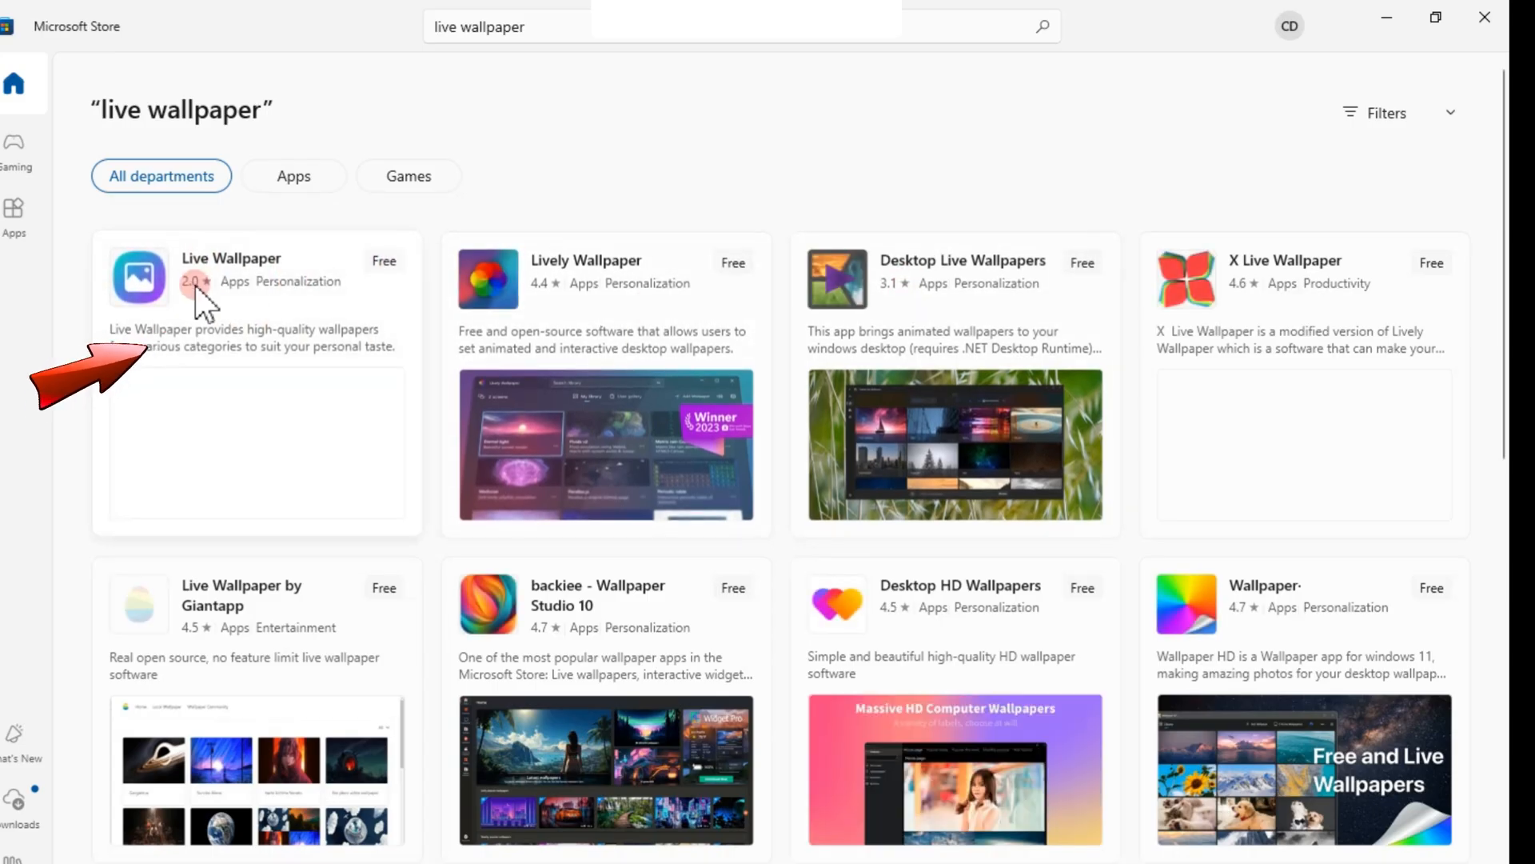
Look through the live wallpaper apps found and examine the details page of the Live Wallpaper app by Samsung Electronics.
{"action": "mouse_move", "coordinate": [255, 275]}
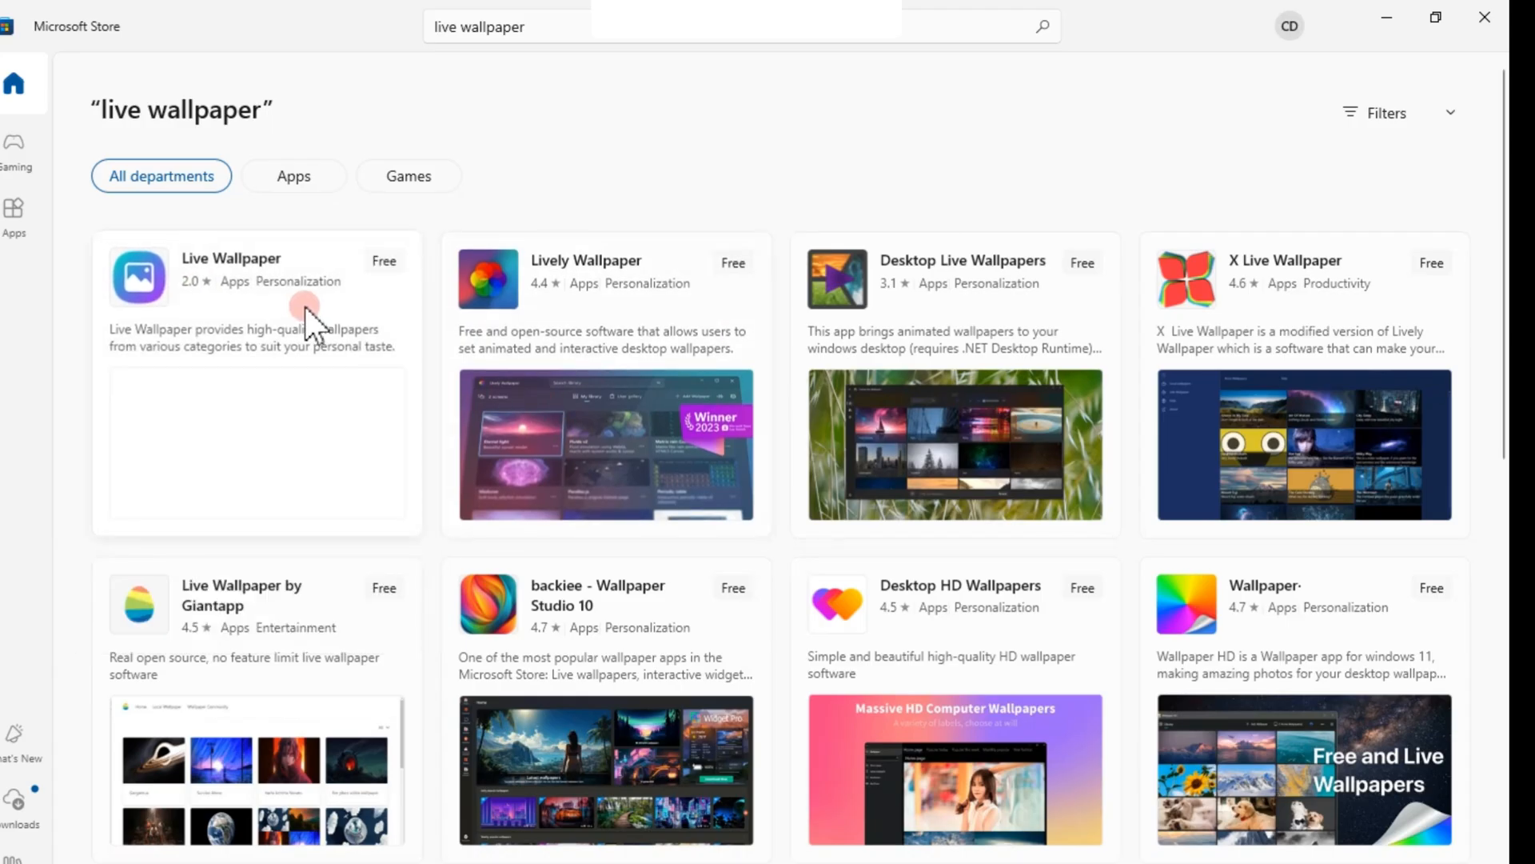
{"action": "mouse_move", "coordinate": [304, 305]}
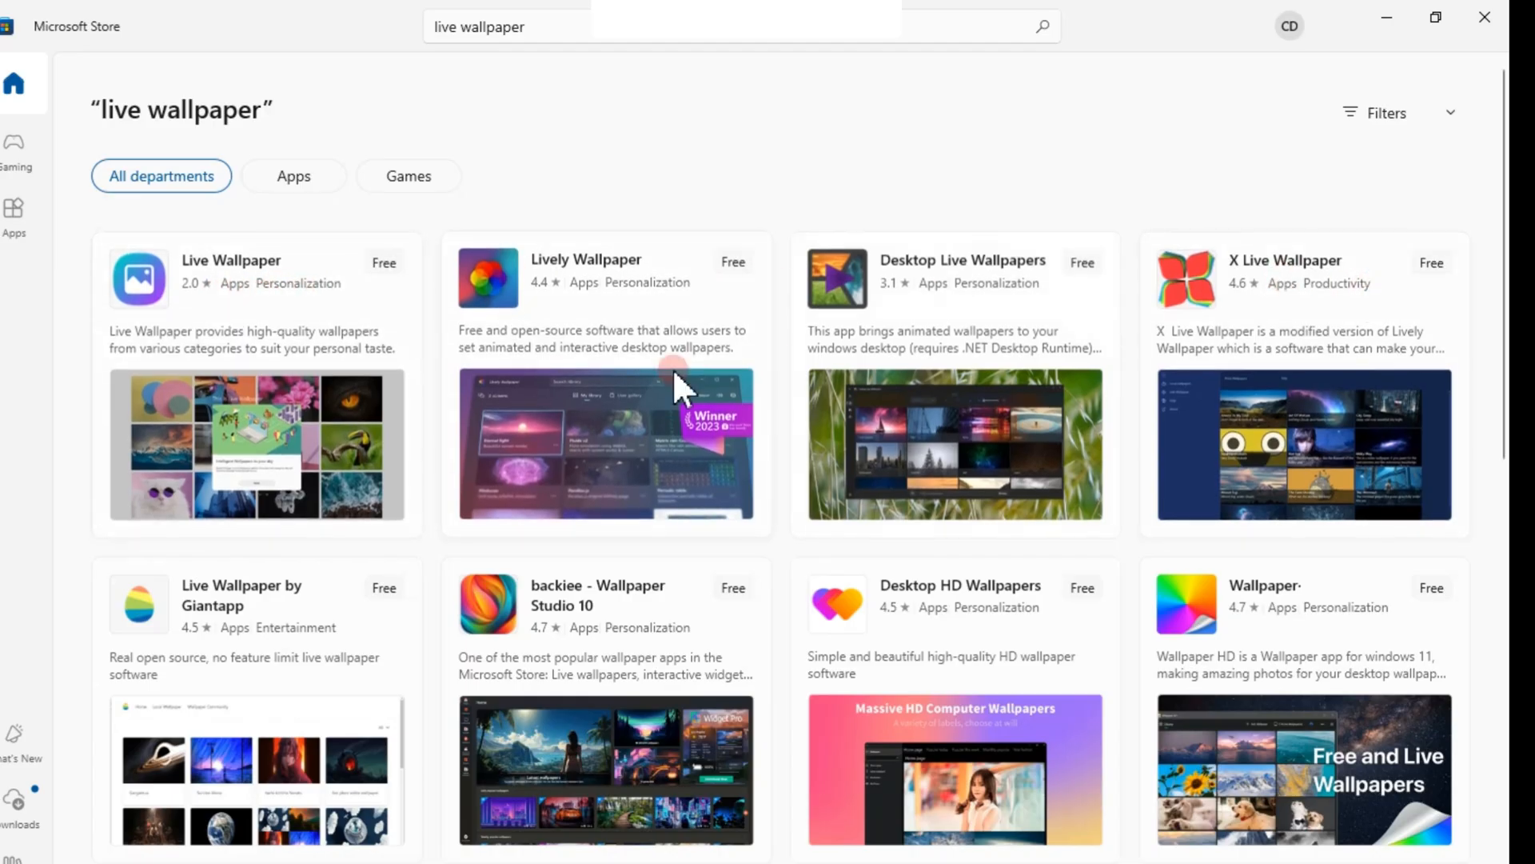
{"action": "scroll", "coordinate": [920, 612], "scroll_direction": "down", "scroll_amount": 4}
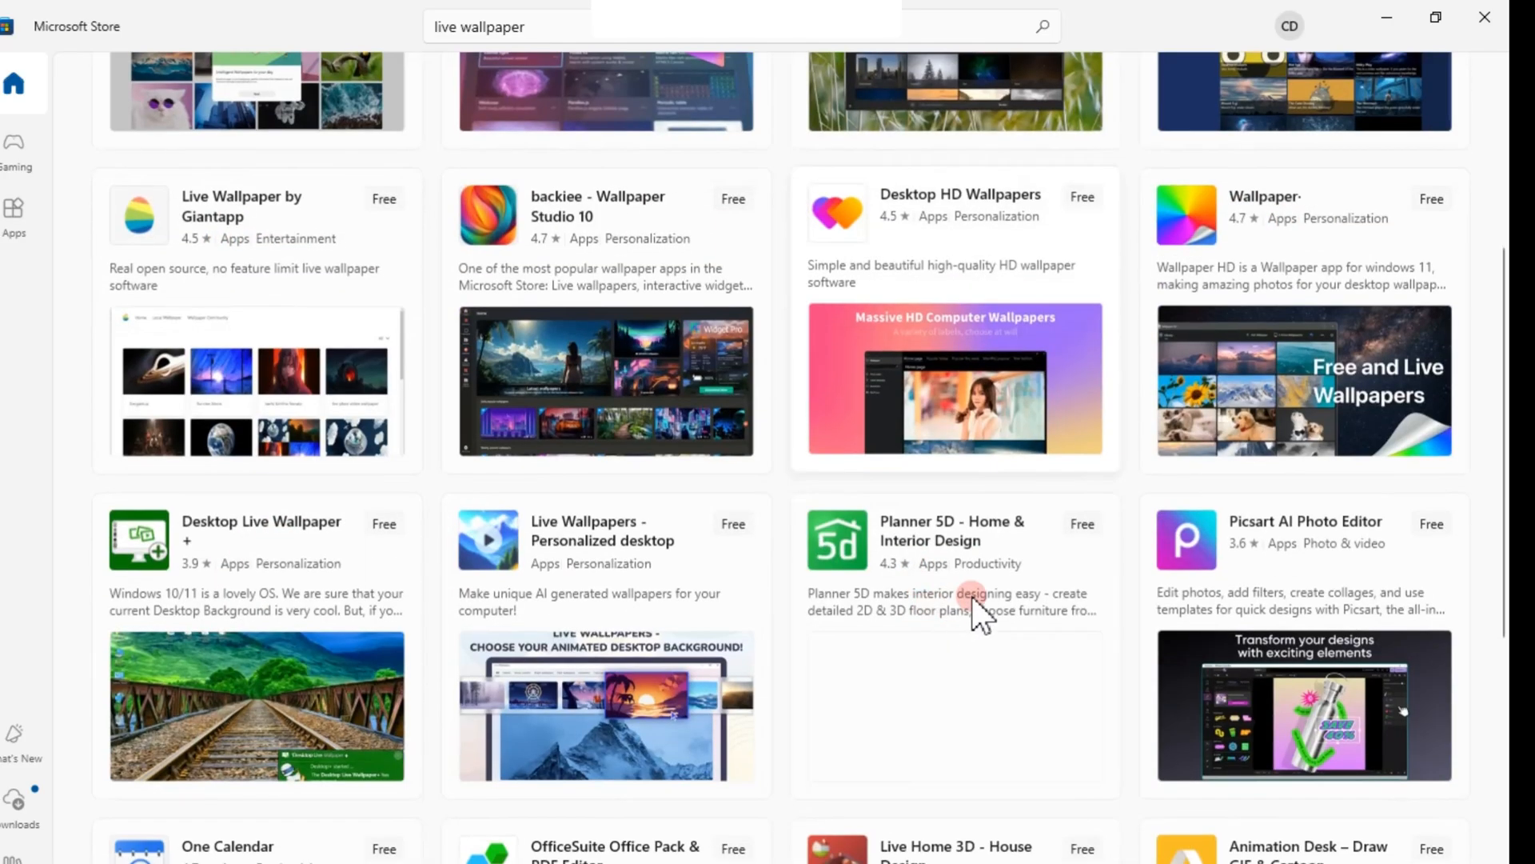
{"action": "scroll", "coordinate": [903, 612], "scroll_direction": "down", "scroll_amount": 3}
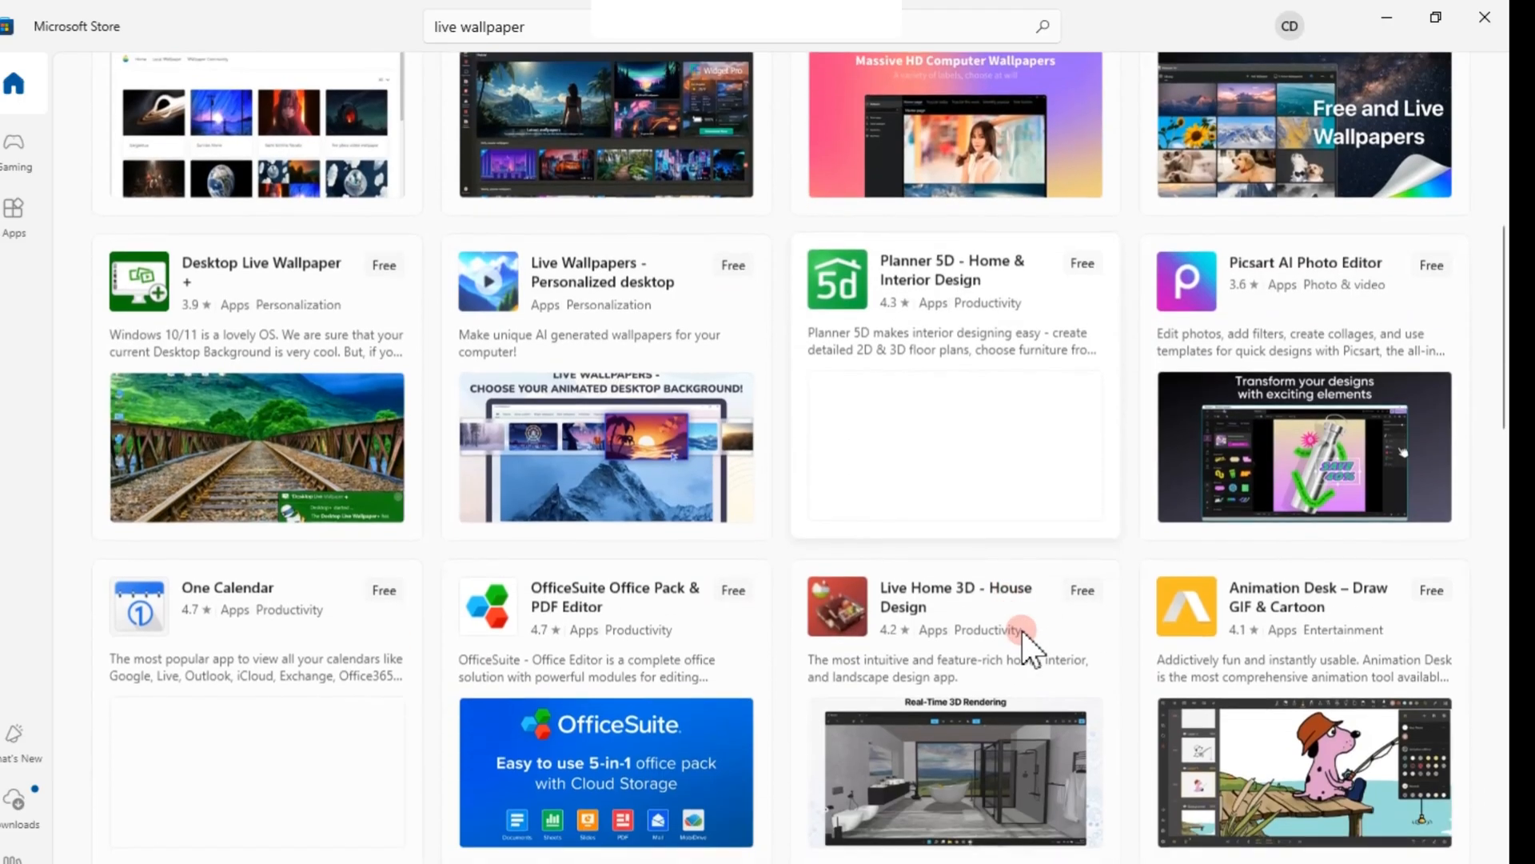
{"action": "scroll", "coordinate": [1022, 631], "scroll_direction": "down", "scroll_amount": 3}
{"action": "scroll", "coordinate": [1125, 679], "scroll_direction": "up", "scroll_amount": 6}
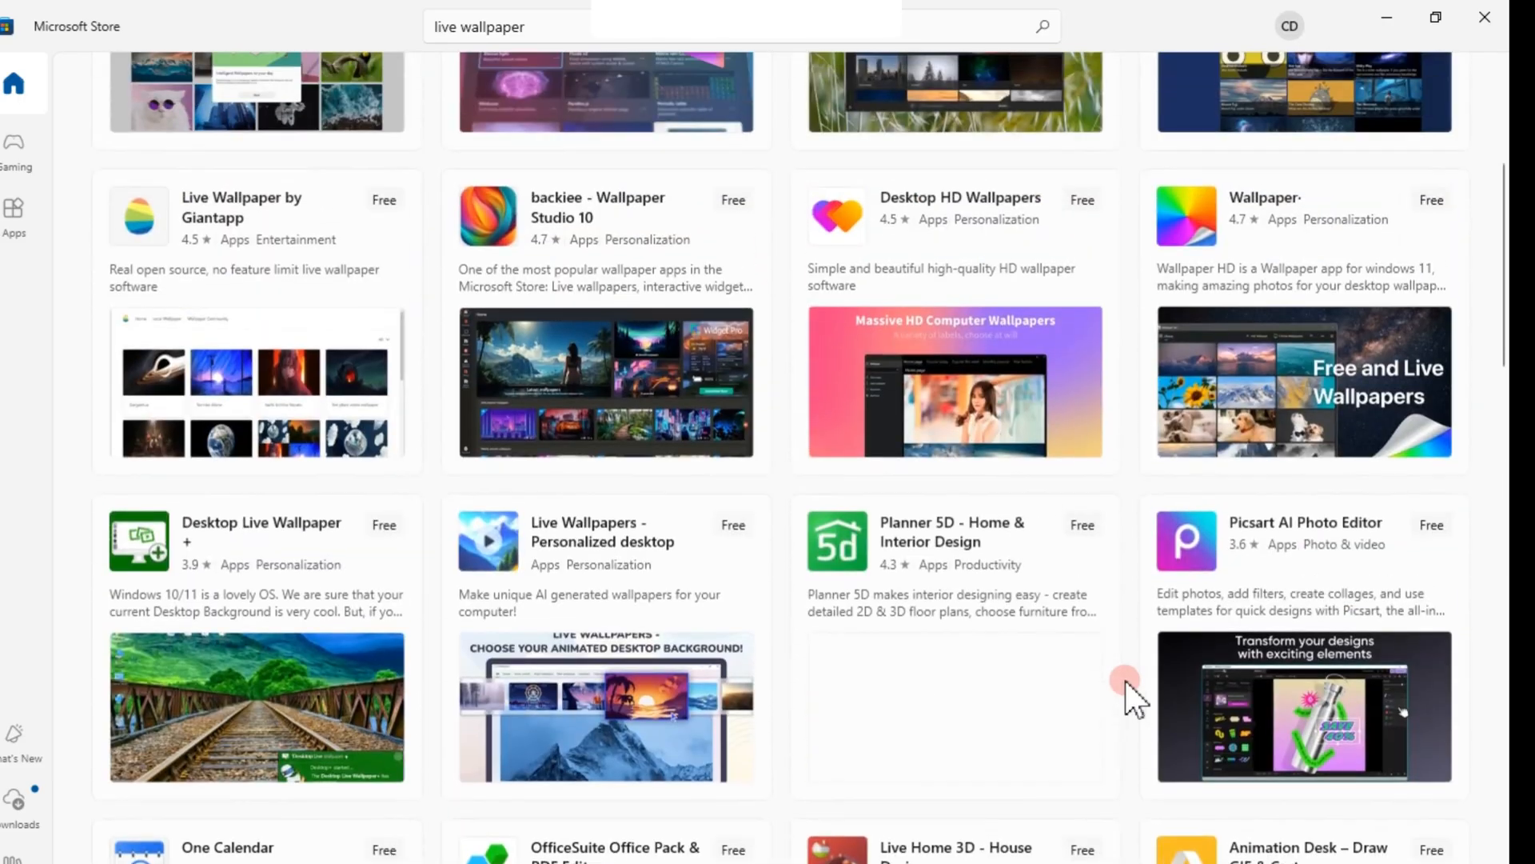
{"action": "scroll", "coordinate": [1125, 680], "scroll_direction": "up", "scroll_amount": 5}
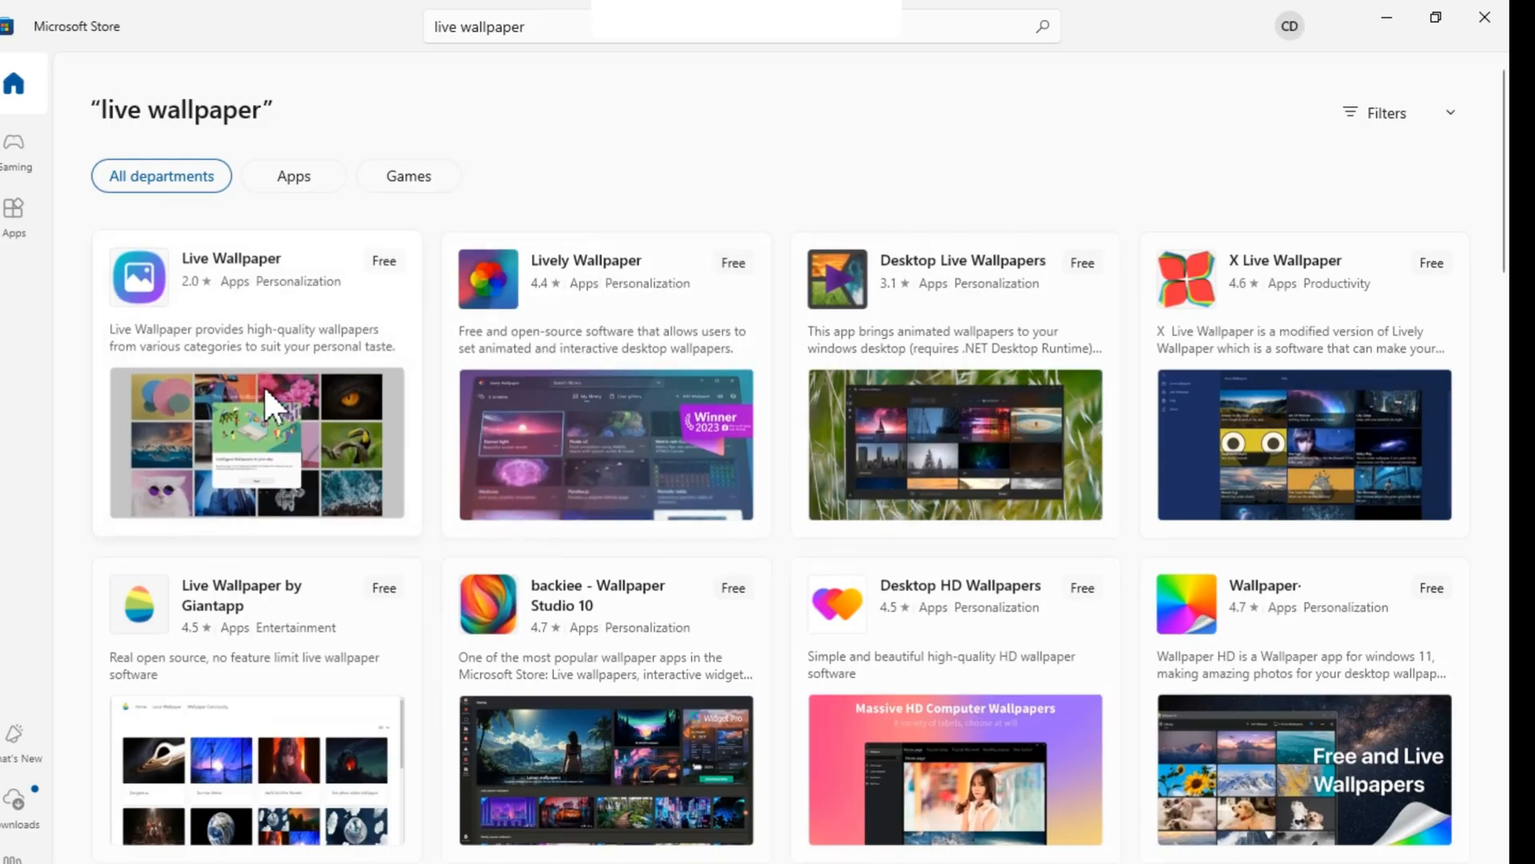
{"action": "left_click", "coordinate": [260, 432]}
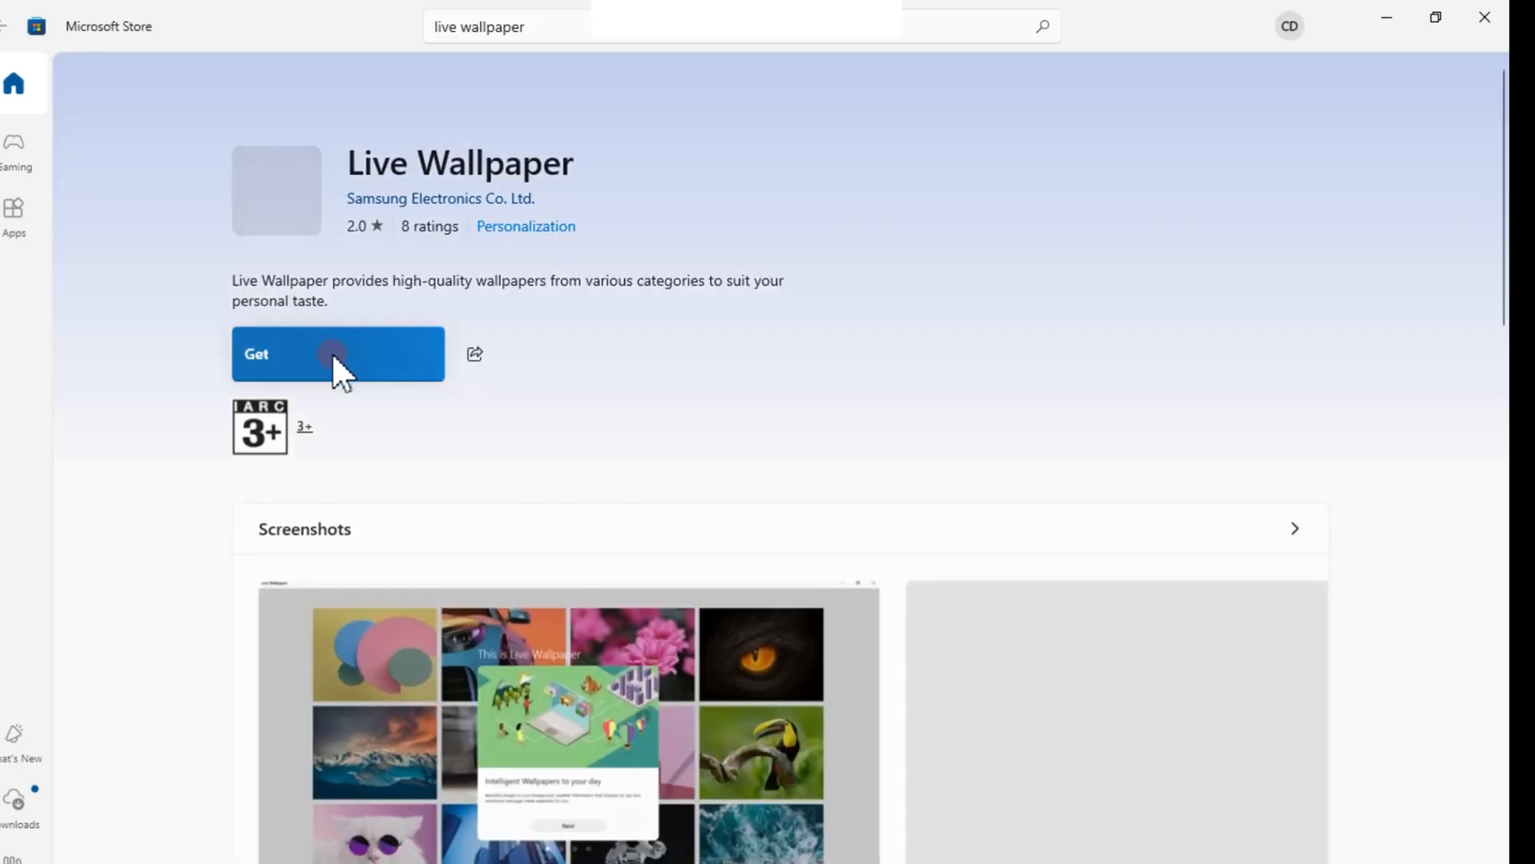
{"action": "scroll", "coordinate": [832, 719], "scroll_direction": "down", "scroll_amount": 5}
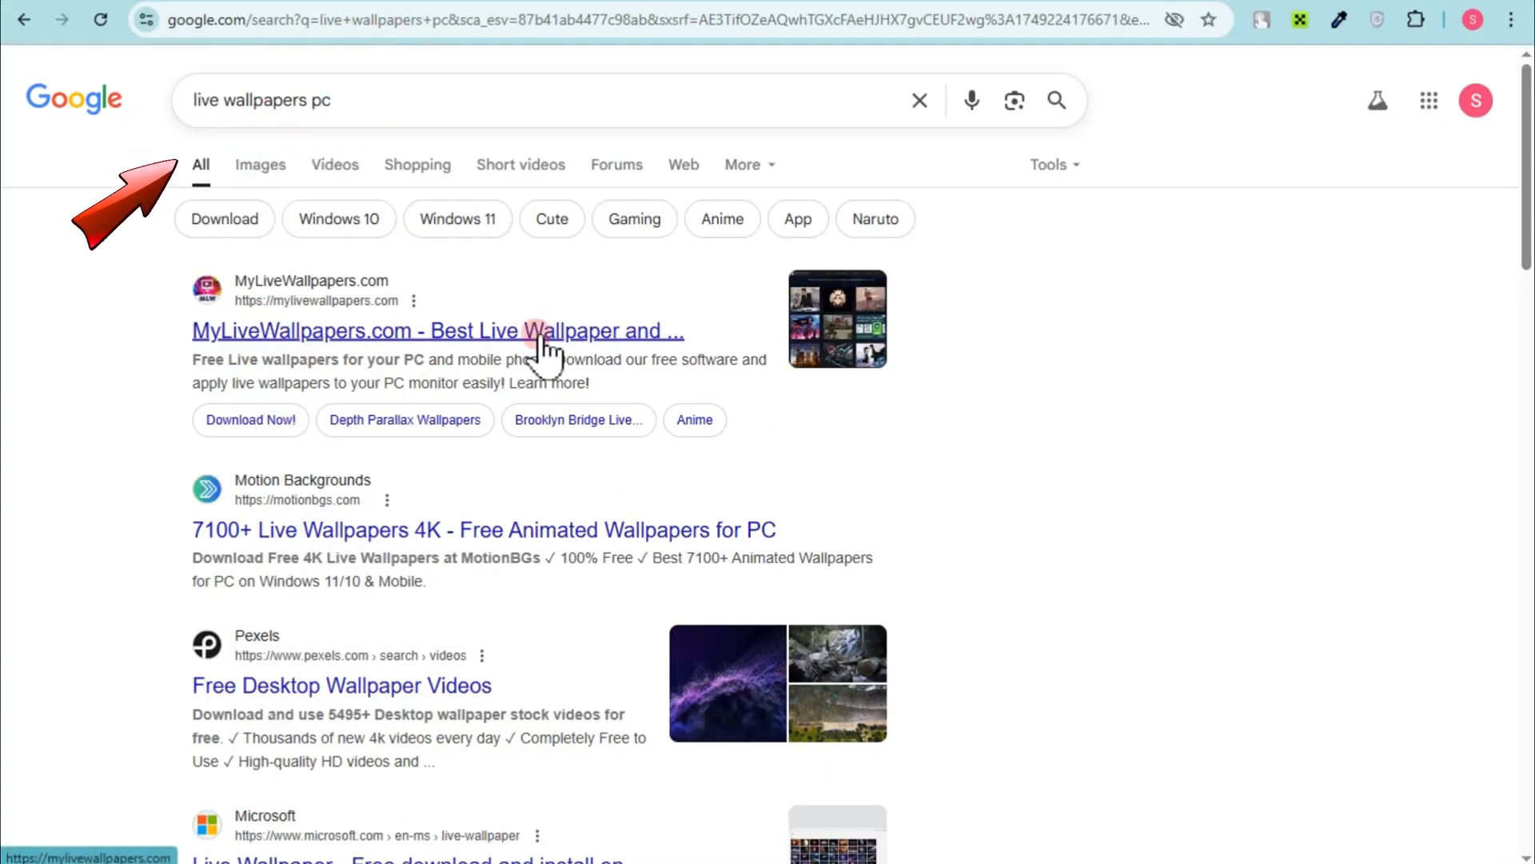
Review the Google results for "live wallpapers pc" in Chrome and open the MyLiveWallpapers.com site.
{"action": "scroll", "coordinate": [638, 449], "scroll_direction": "down", "scroll_amount": 3}
{"action": "scroll", "coordinate": [687, 379], "scroll_direction": "down", "scroll_amount": 1}
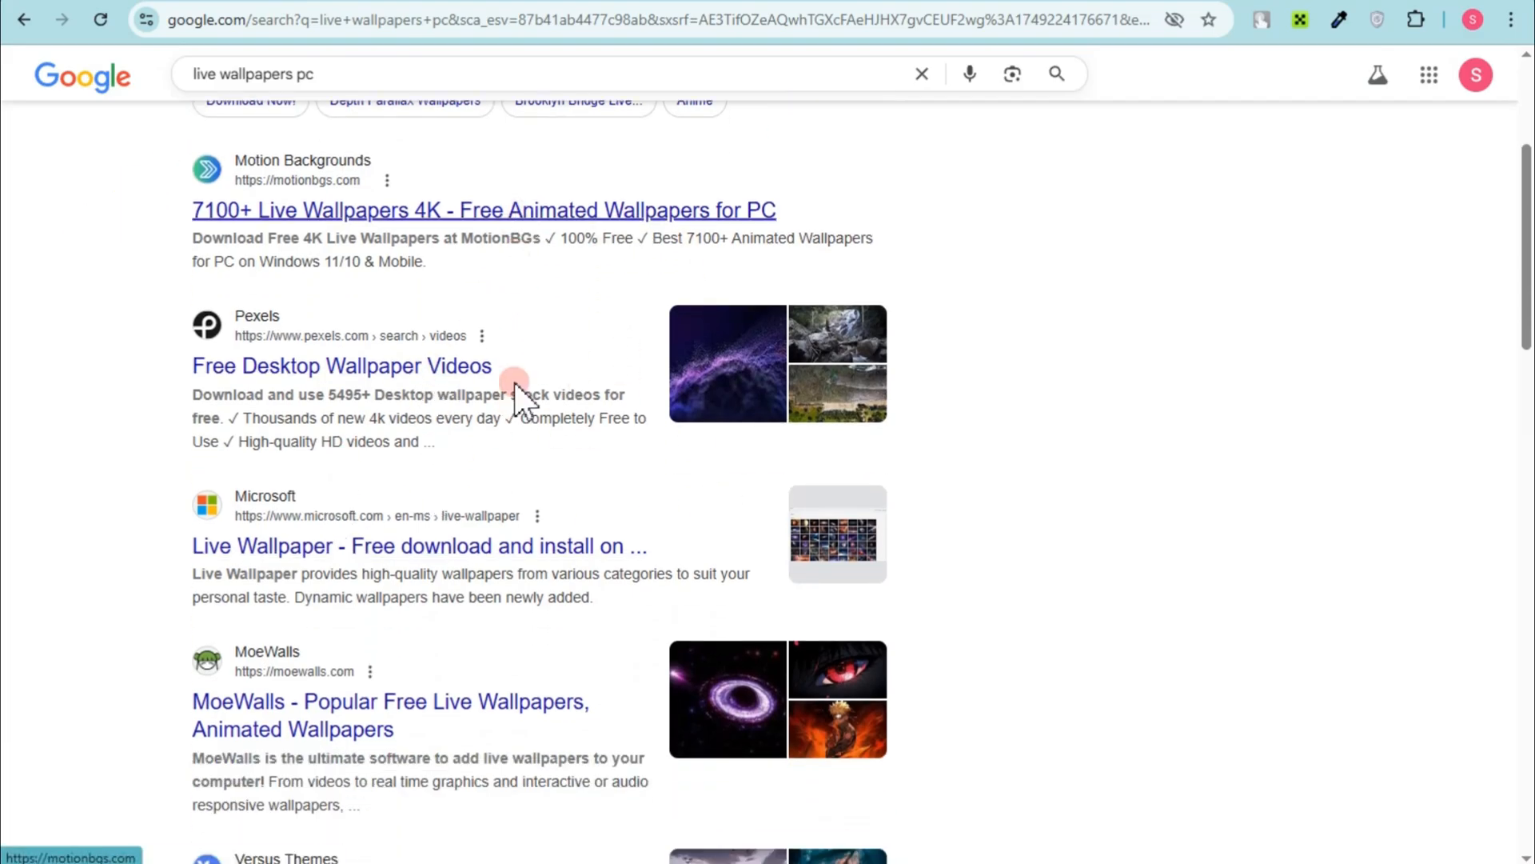
{"action": "scroll", "coordinate": [559, 318], "scroll_direction": "up", "scroll_amount": 2}
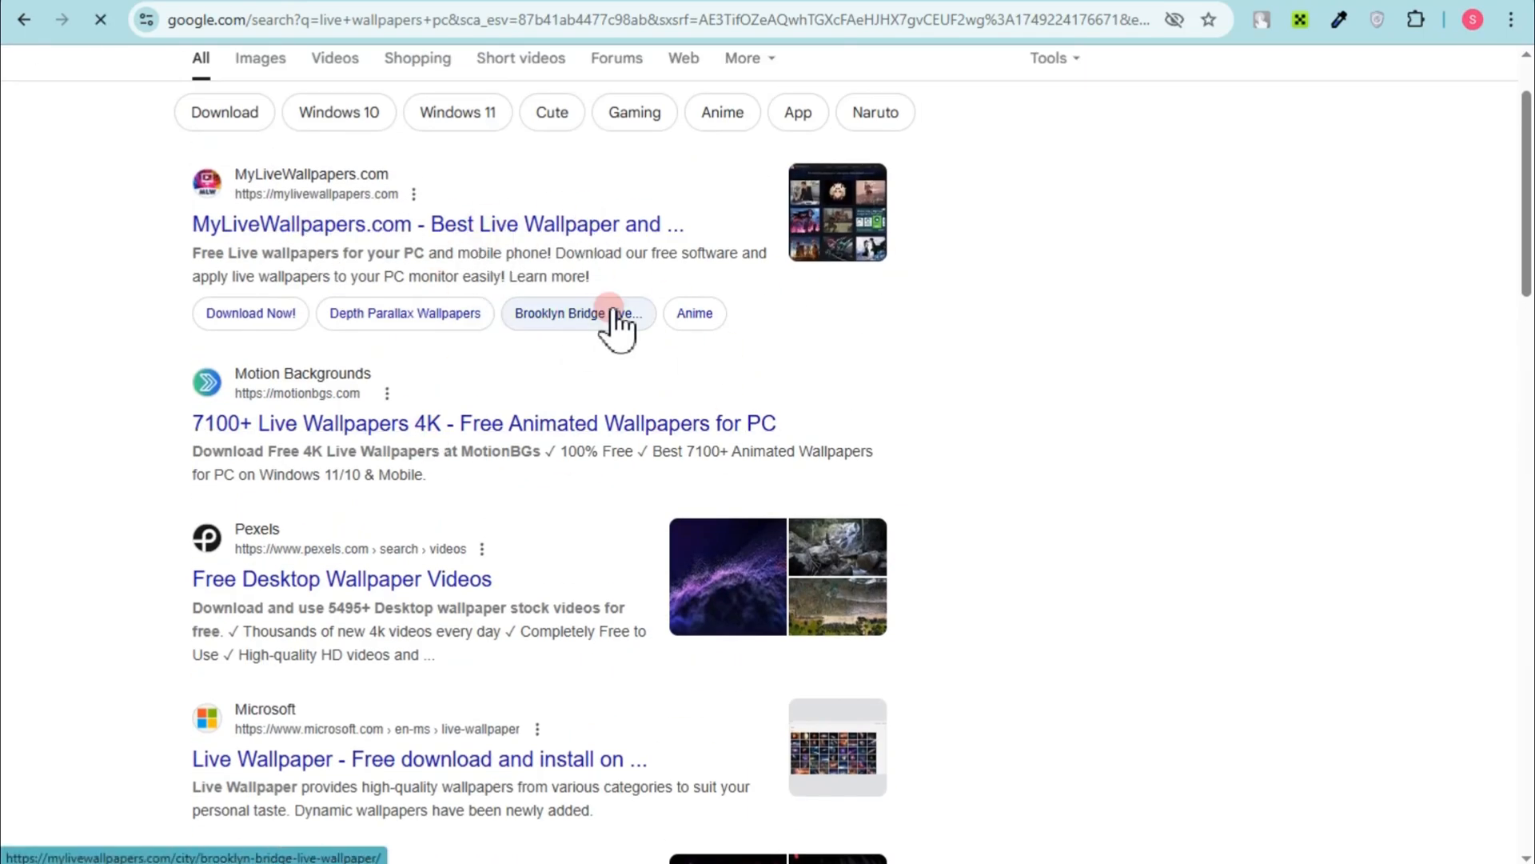
{"action": "left_click", "coordinate": [414, 216]}
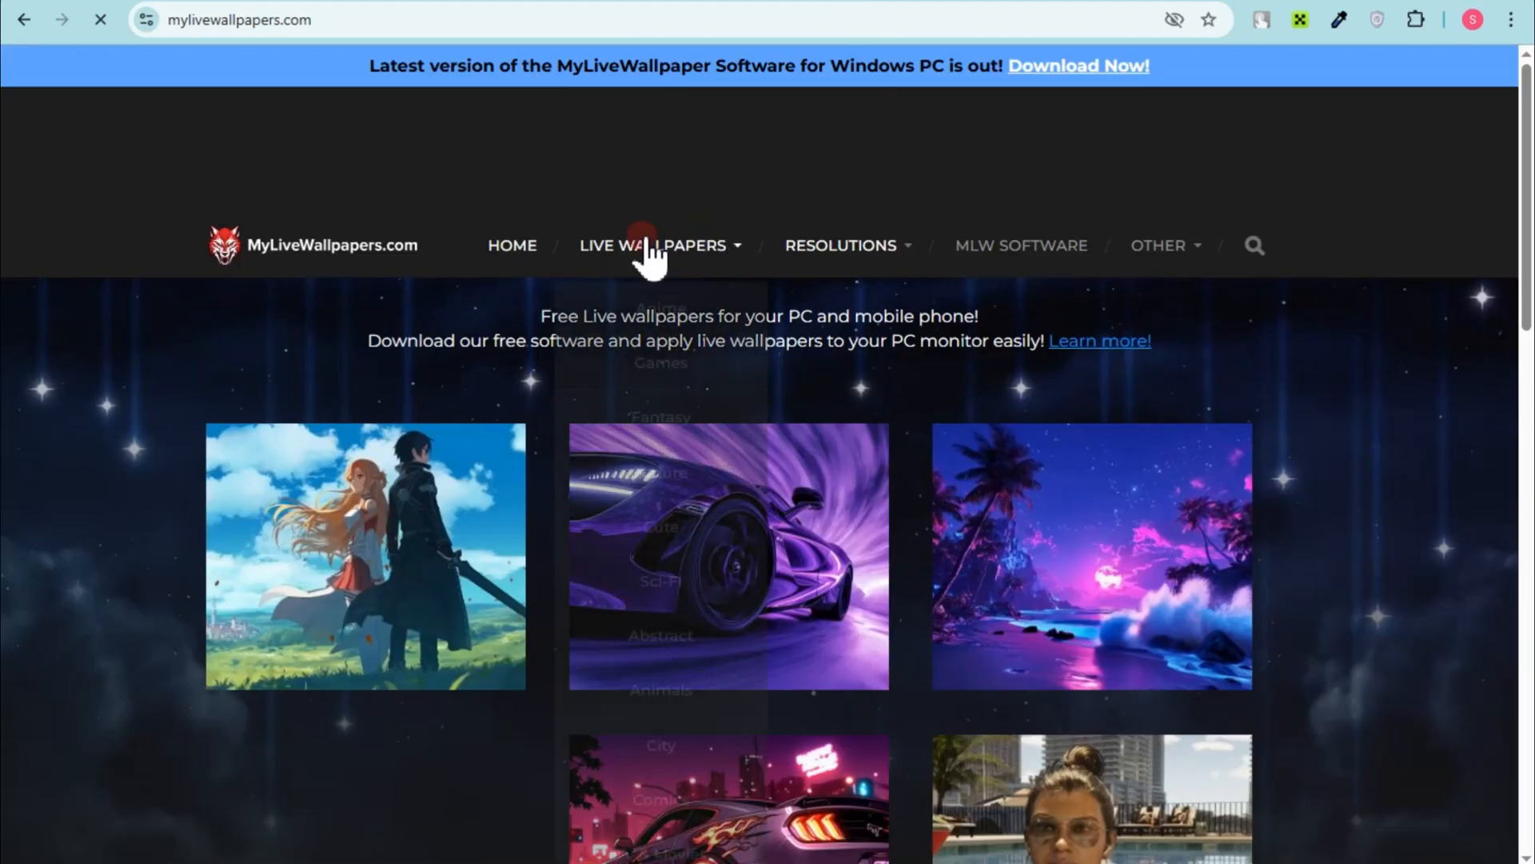
Open the Red Dusk Ronin live wallpaper from the Fantasy category and download its desktop version.
{"action": "mouse_move", "coordinate": [654, 254]}
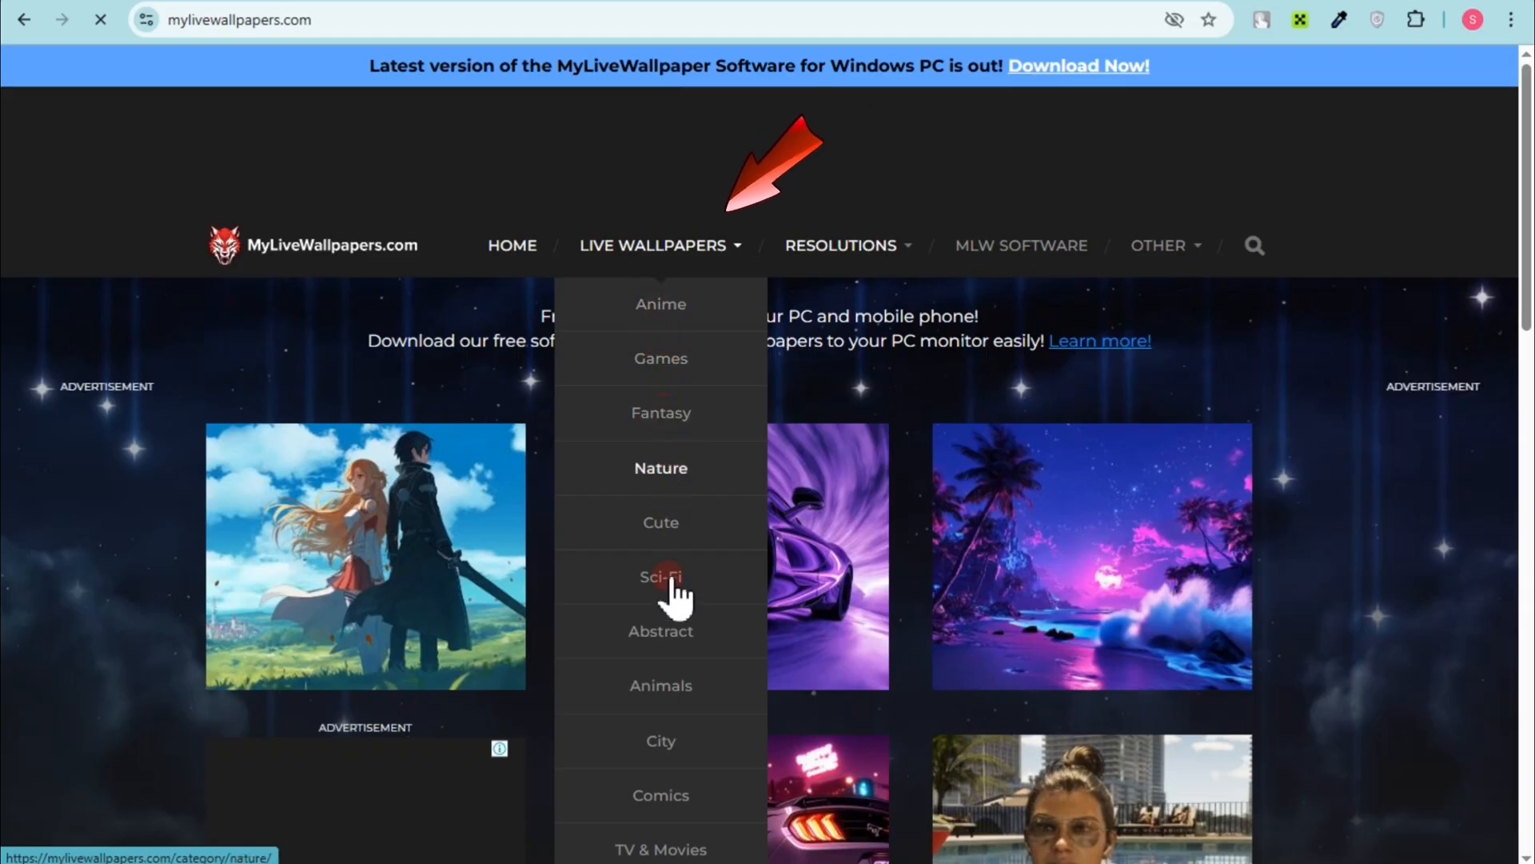
{"action": "left_click", "coordinate": [664, 417]}
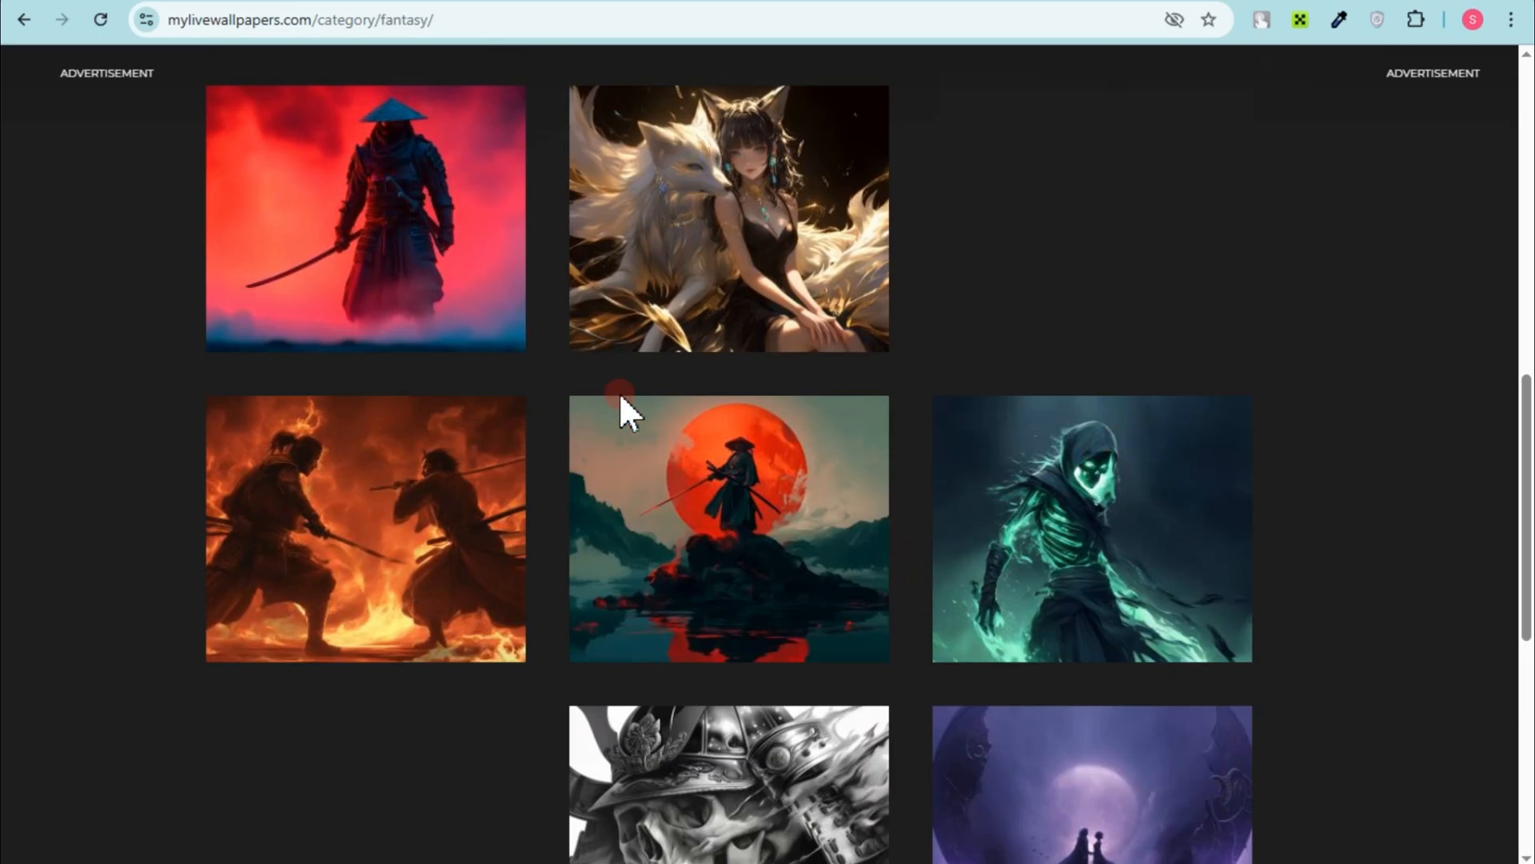
{"action": "left_click", "coordinate": [866, 405]}
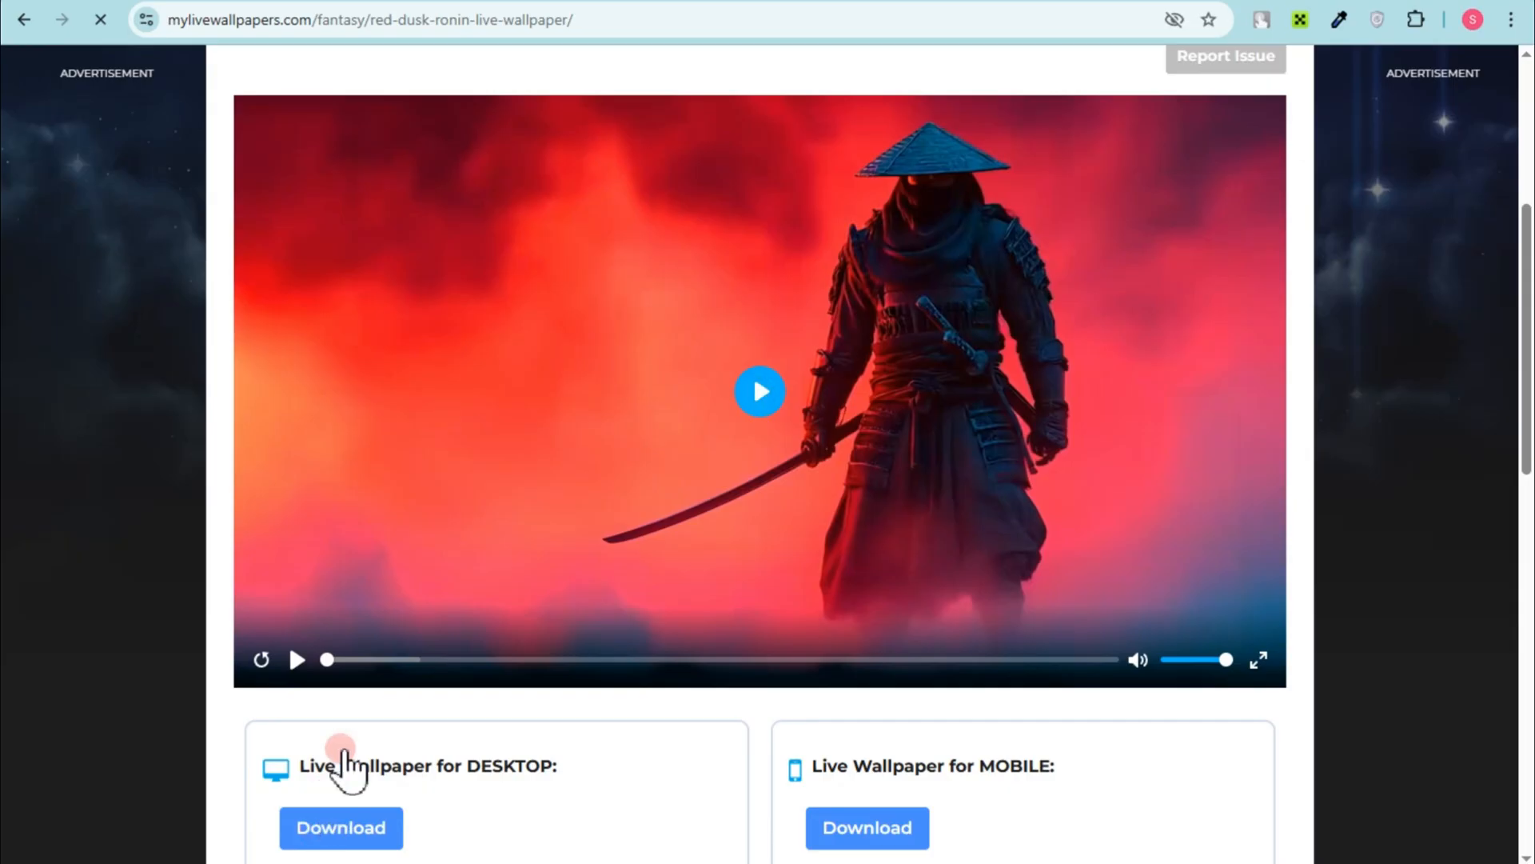
{"action": "scroll", "coordinate": [367, 720], "scroll_direction": "down", "scroll_amount": 3}
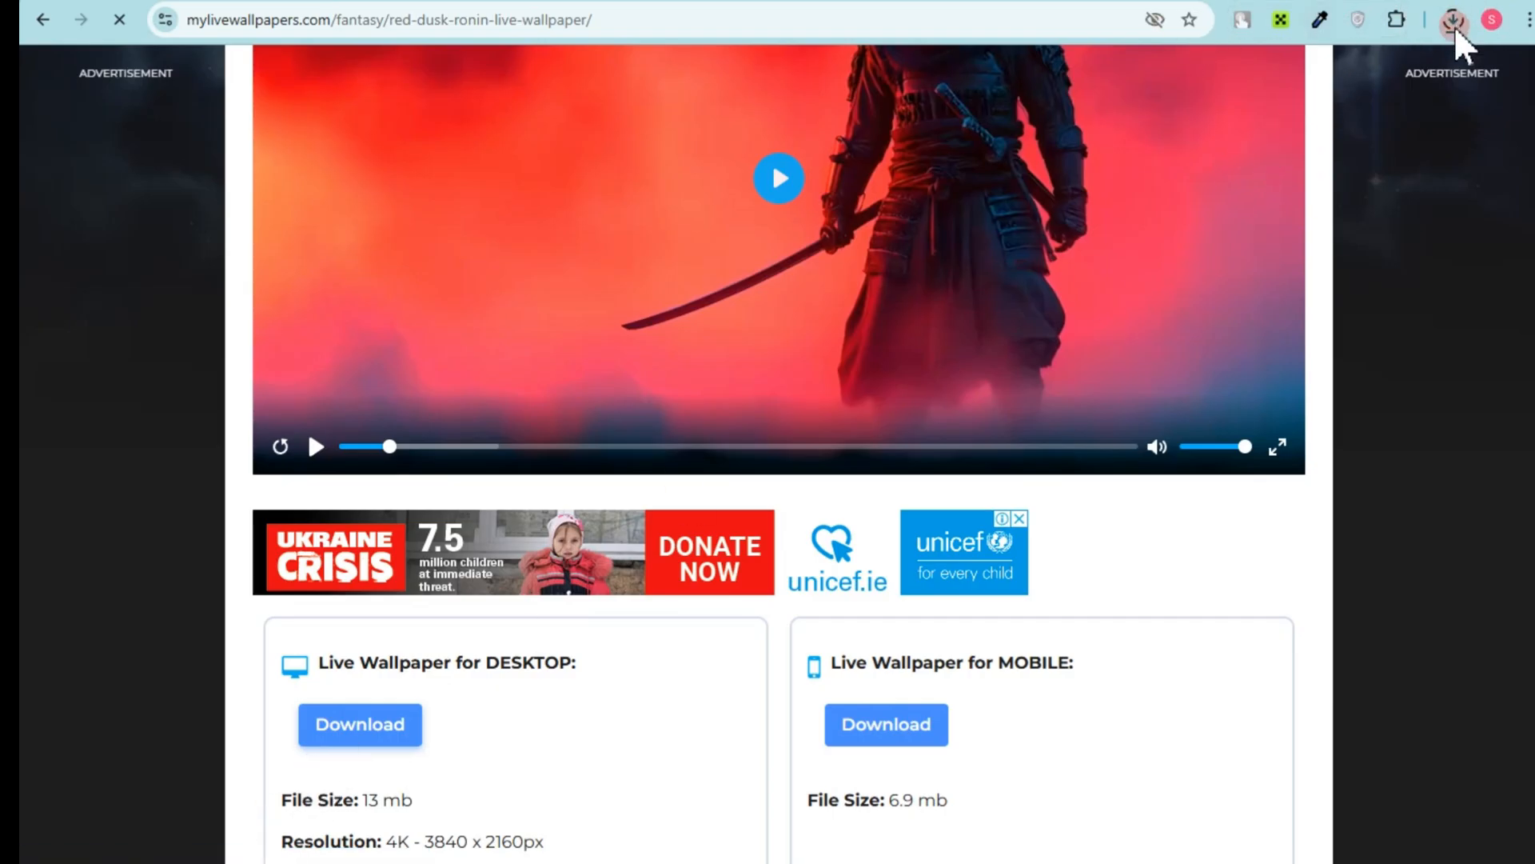
Show the downloaded MyLiveWallpapers-Installer in its folder and run it.
{"action": "left_click", "coordinate": [1454, 24]}
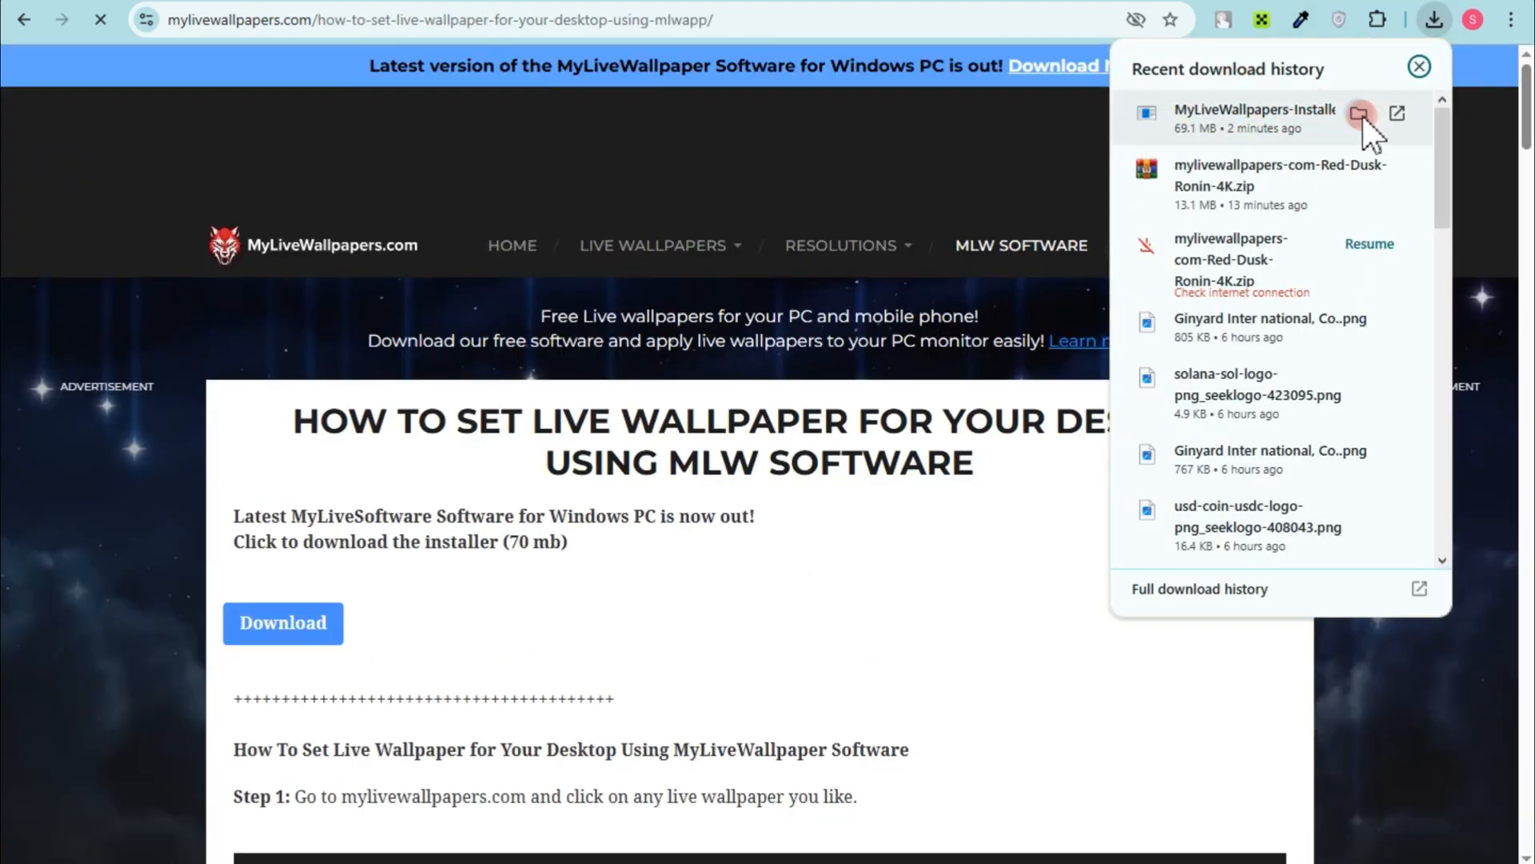
{"action": "mouse_move", "coordinate": [1366, 117]}
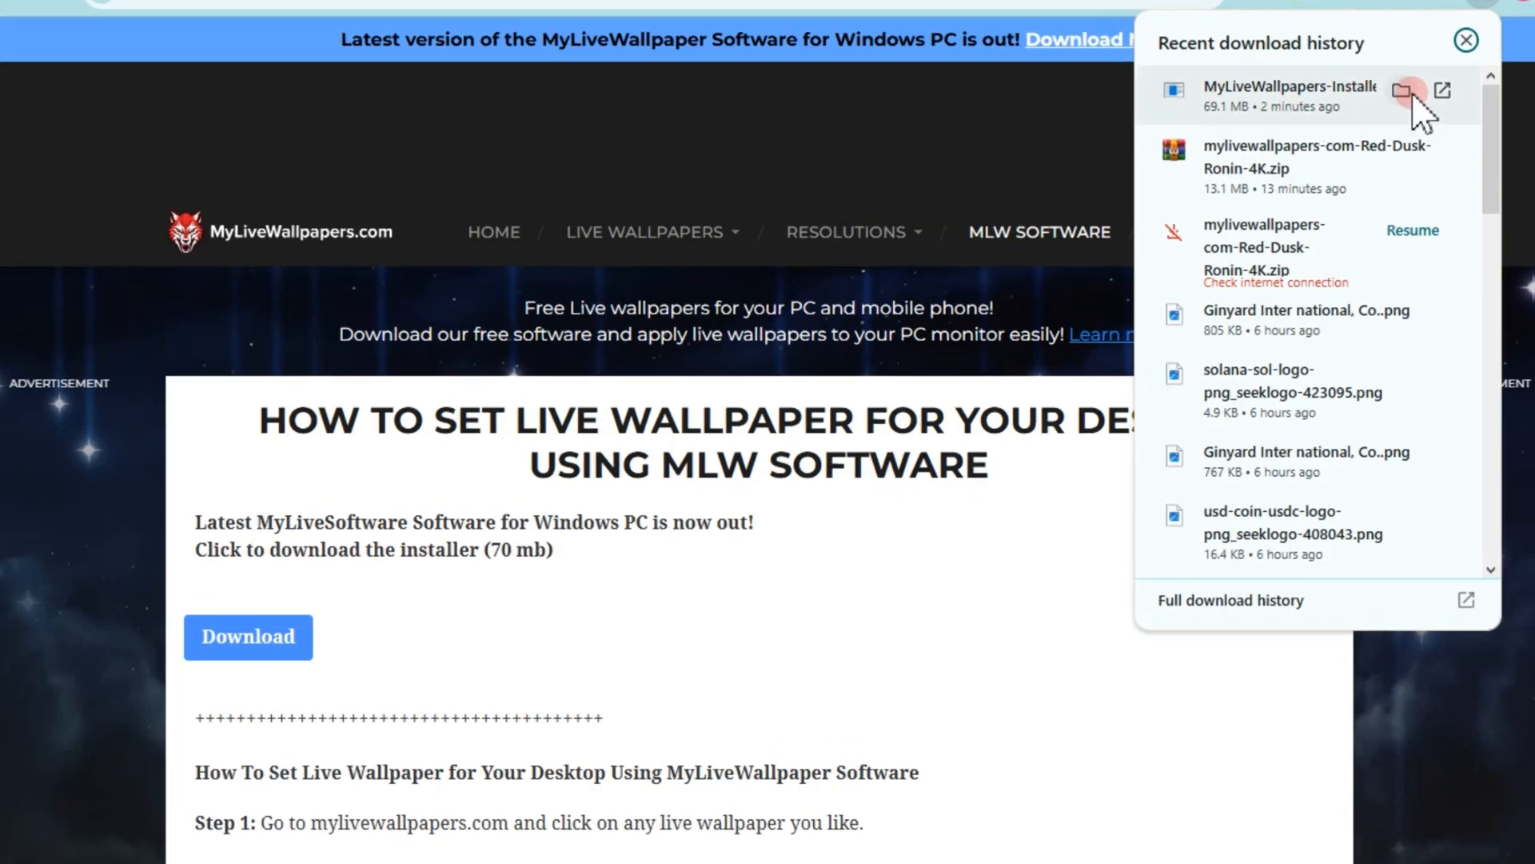
{"action": "left_click", "coordinate": [1402, 91]}
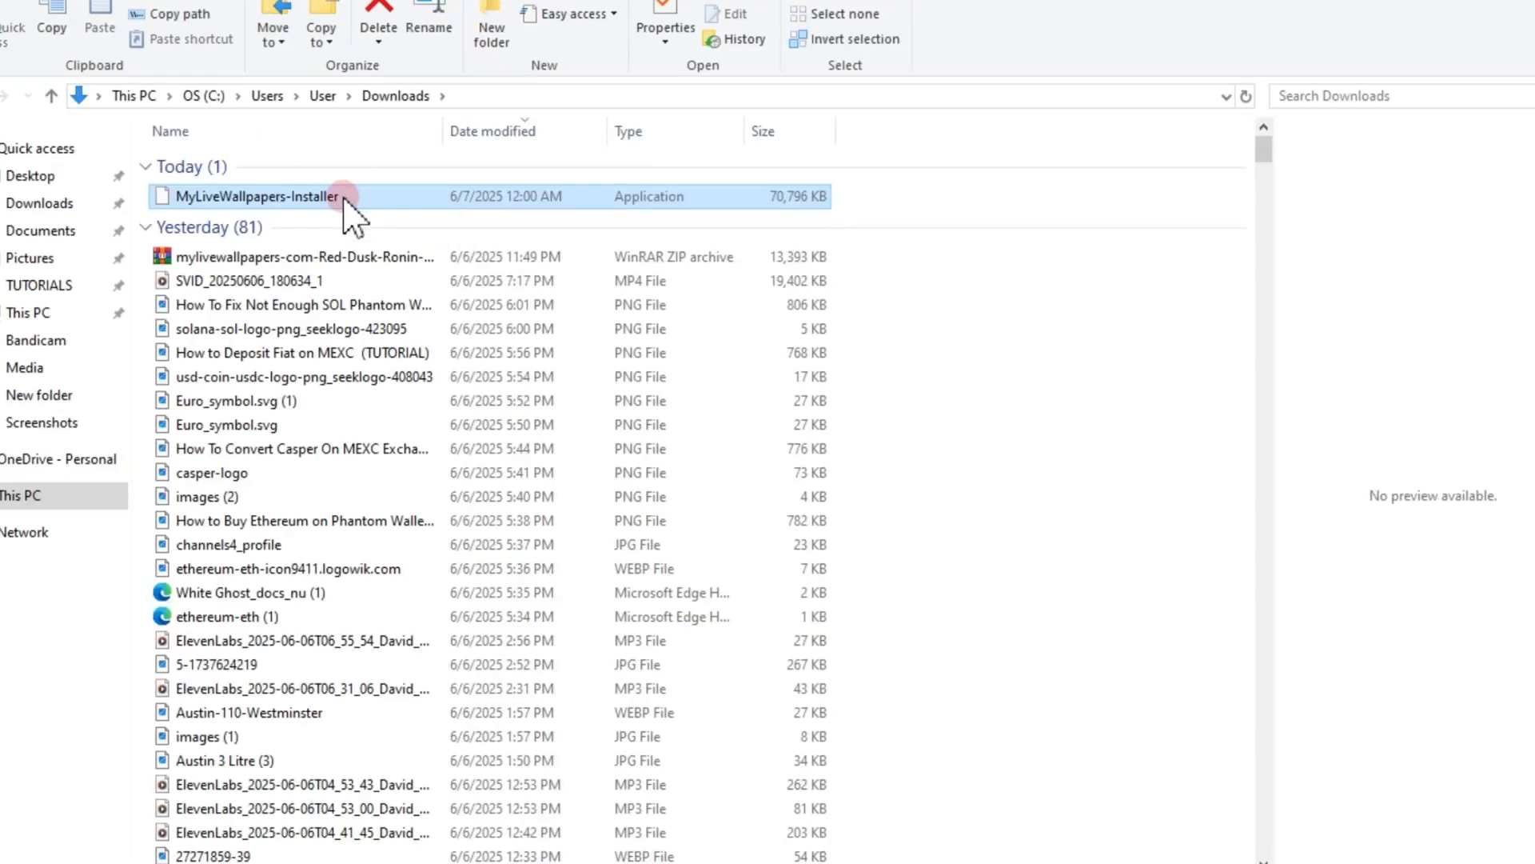
{"action": "double_click", "coordinate": [385, 197]}
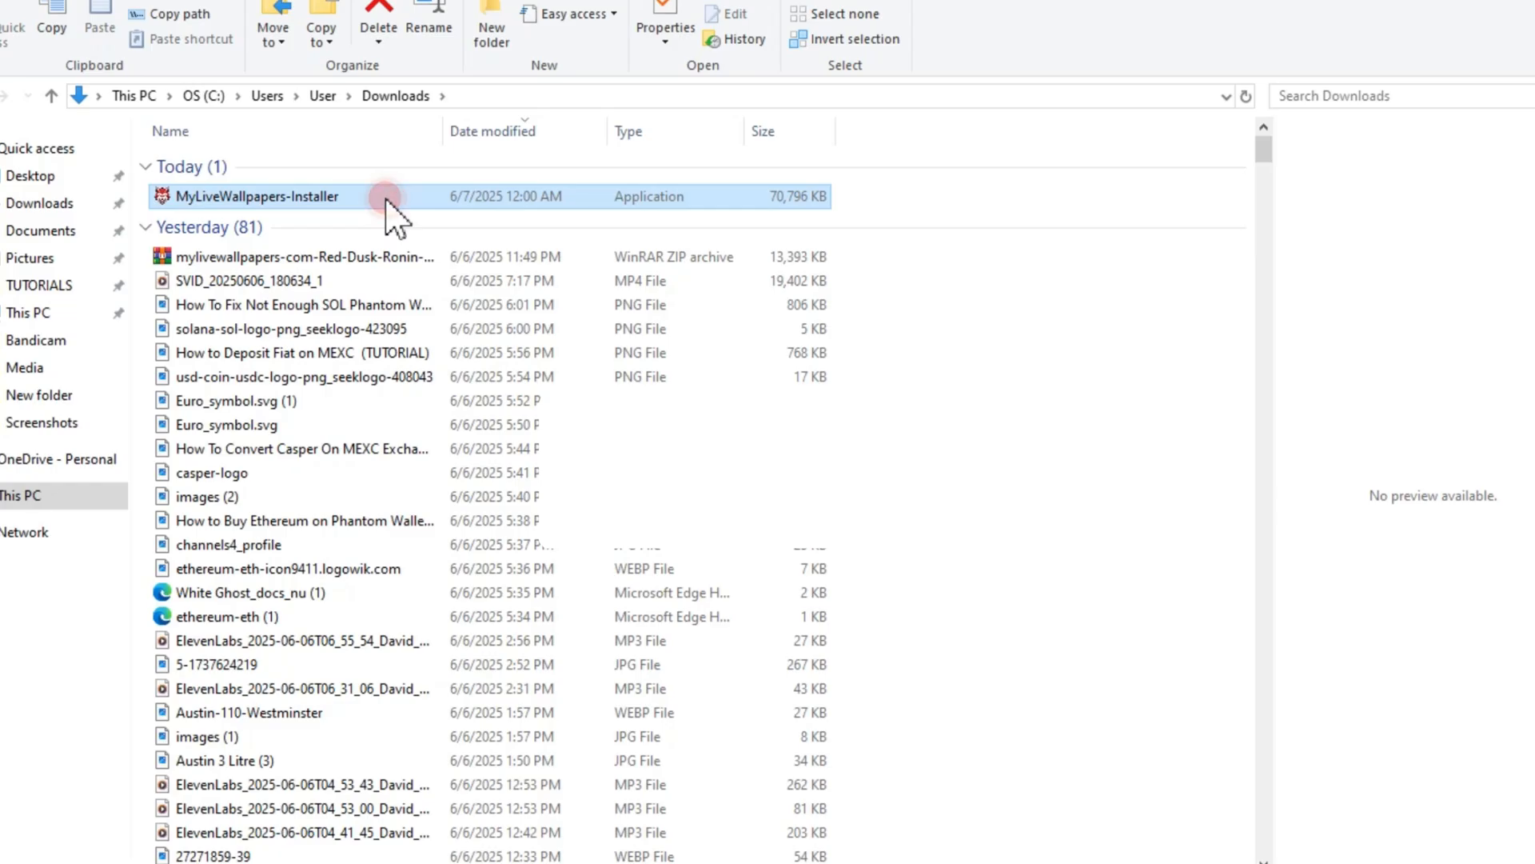
{"action": "right_click", "coordinate": [386, 200]}
{"action": "left_click", "coordinate": [481, 238]}
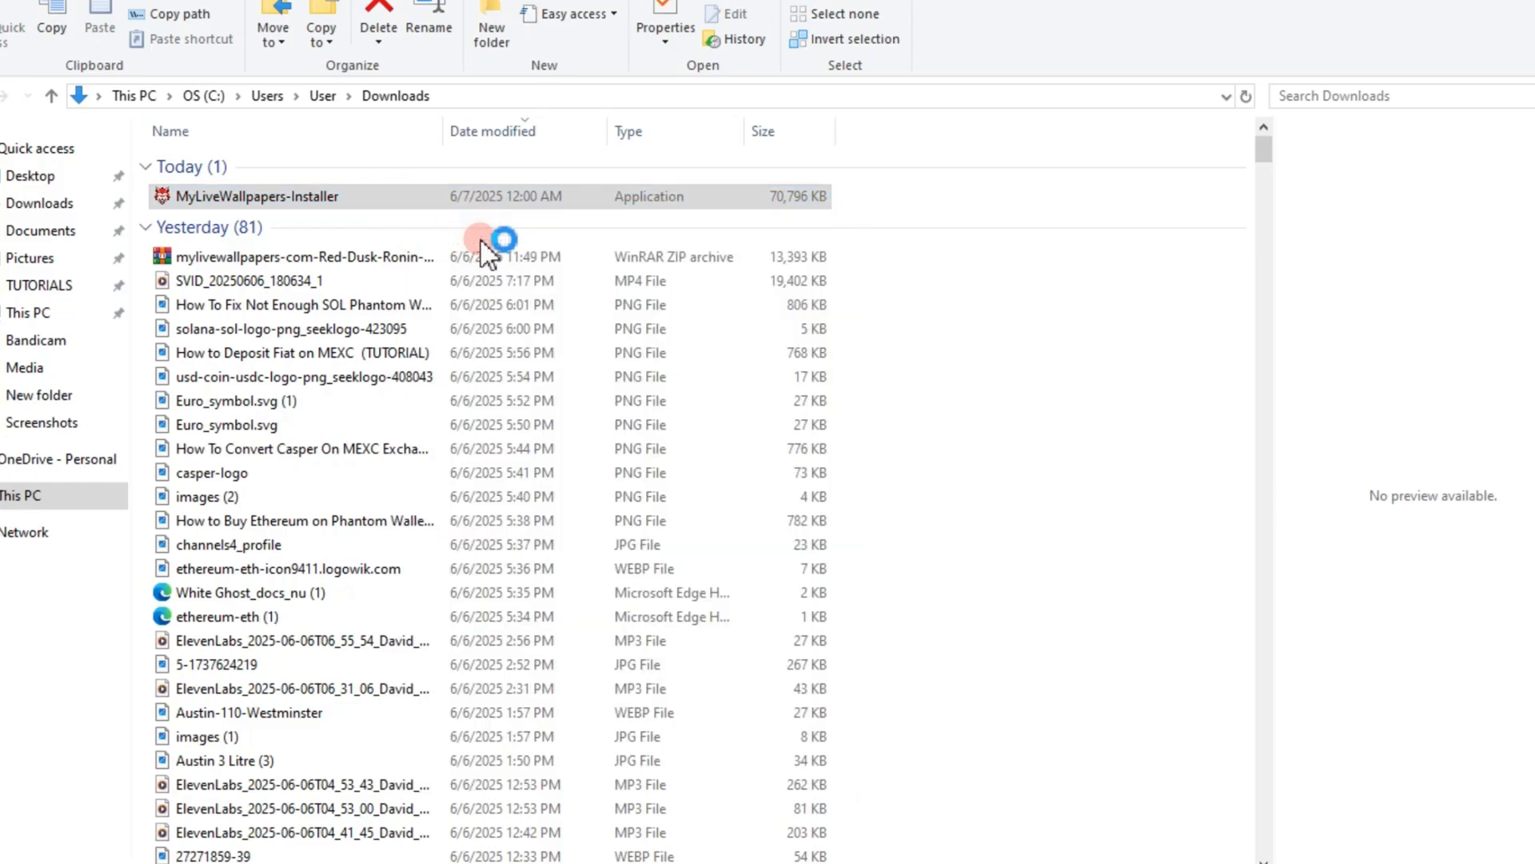
Install MyLiveWallpapers in C:\Program Files\MyLiveWallpapers with the default components and Start Menu folder, accepting the license agreement.
{"action": "left_click", "coordinate": [1003, 666]}
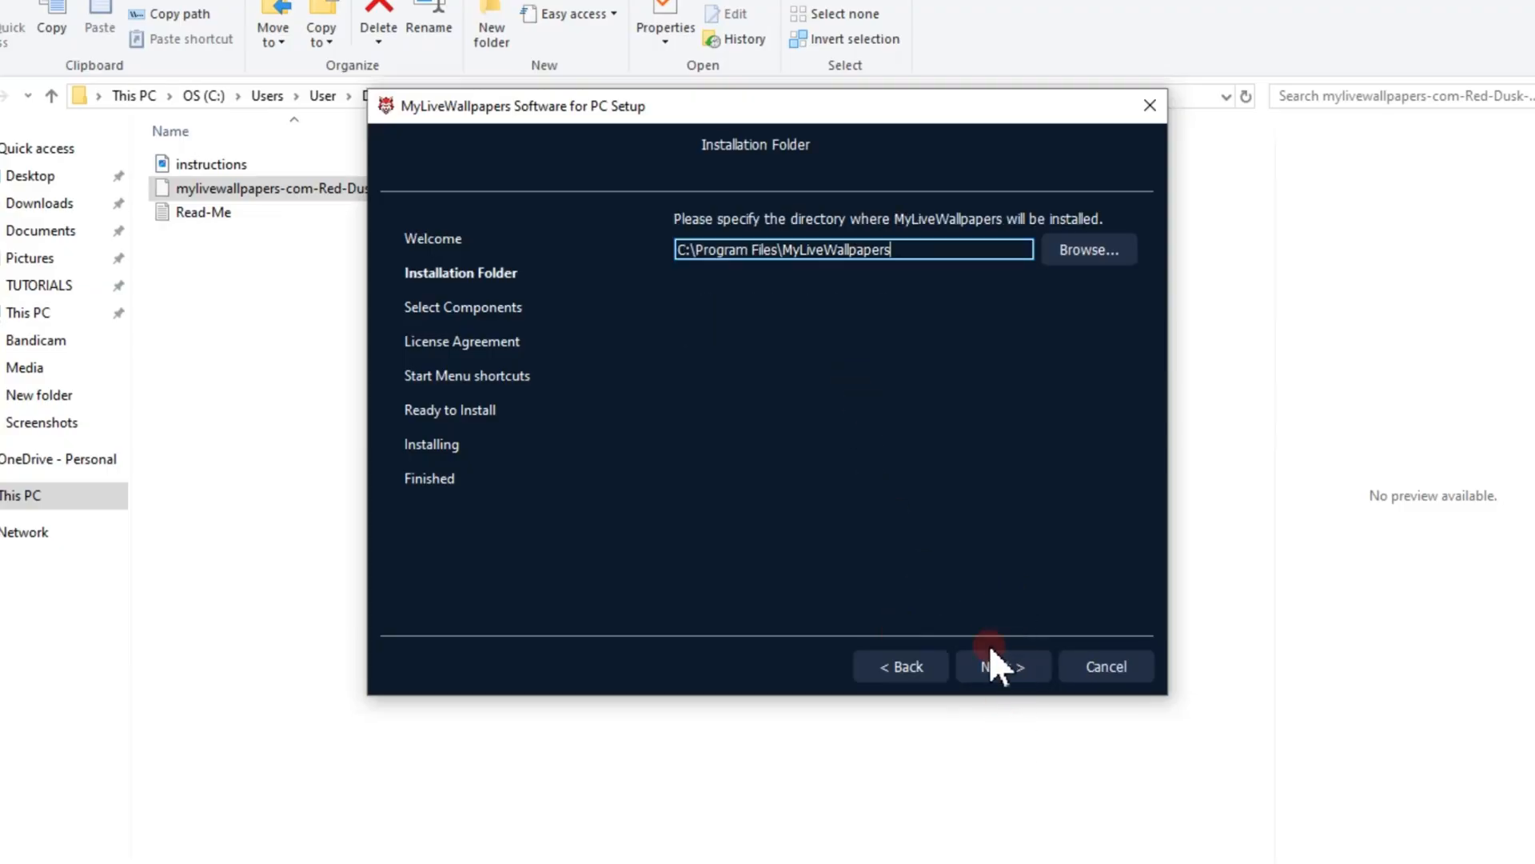
{"action": "left_click", "coordinate": [990, 648]}
{"action": "left_click", "coordinate": [994, 668]}
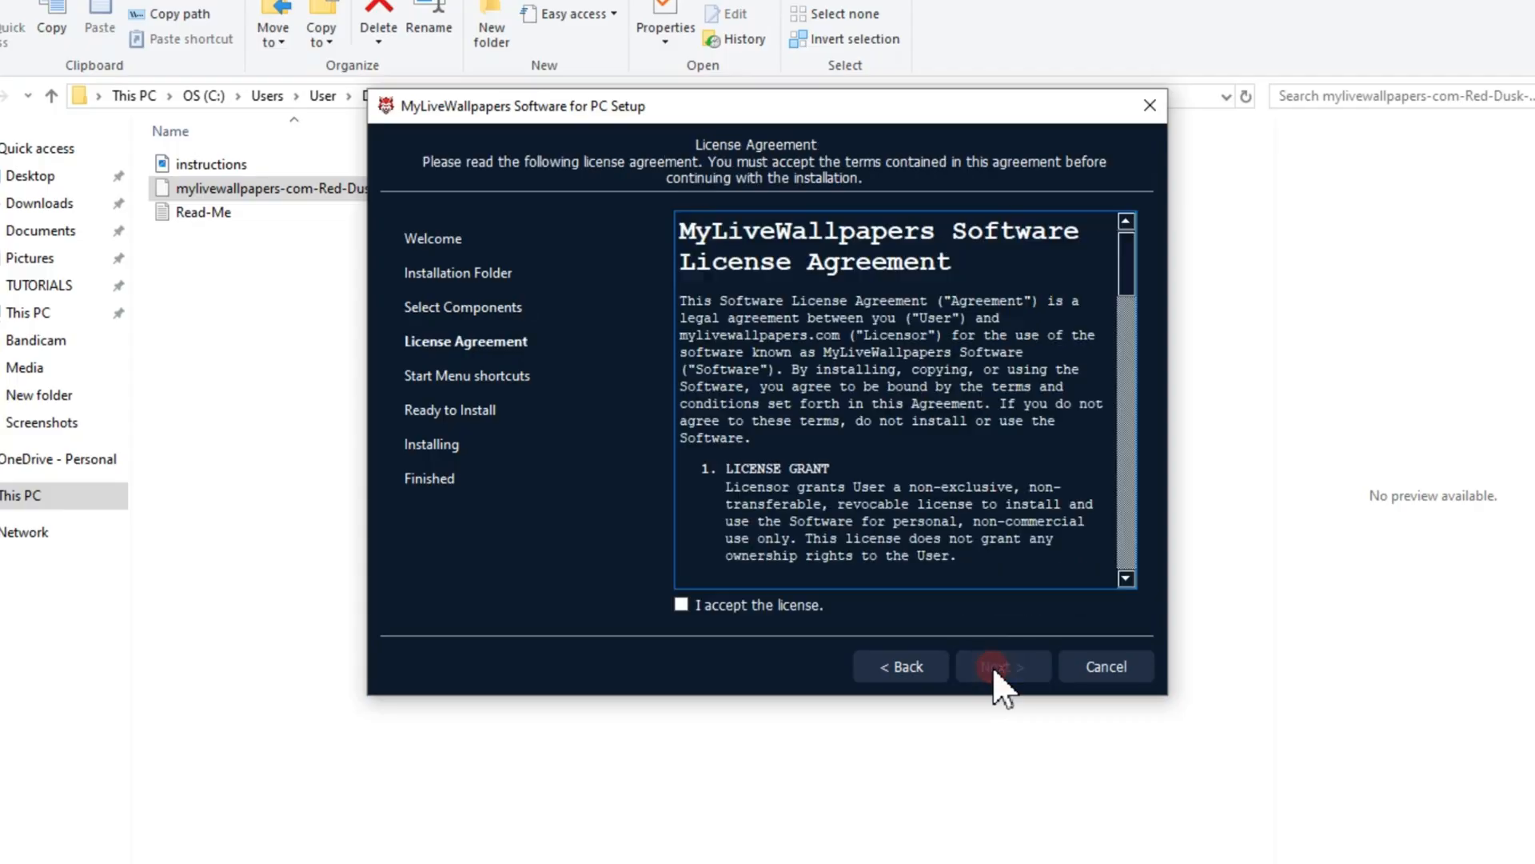
{"action": "left_click", "coordinate": [681, 606]}
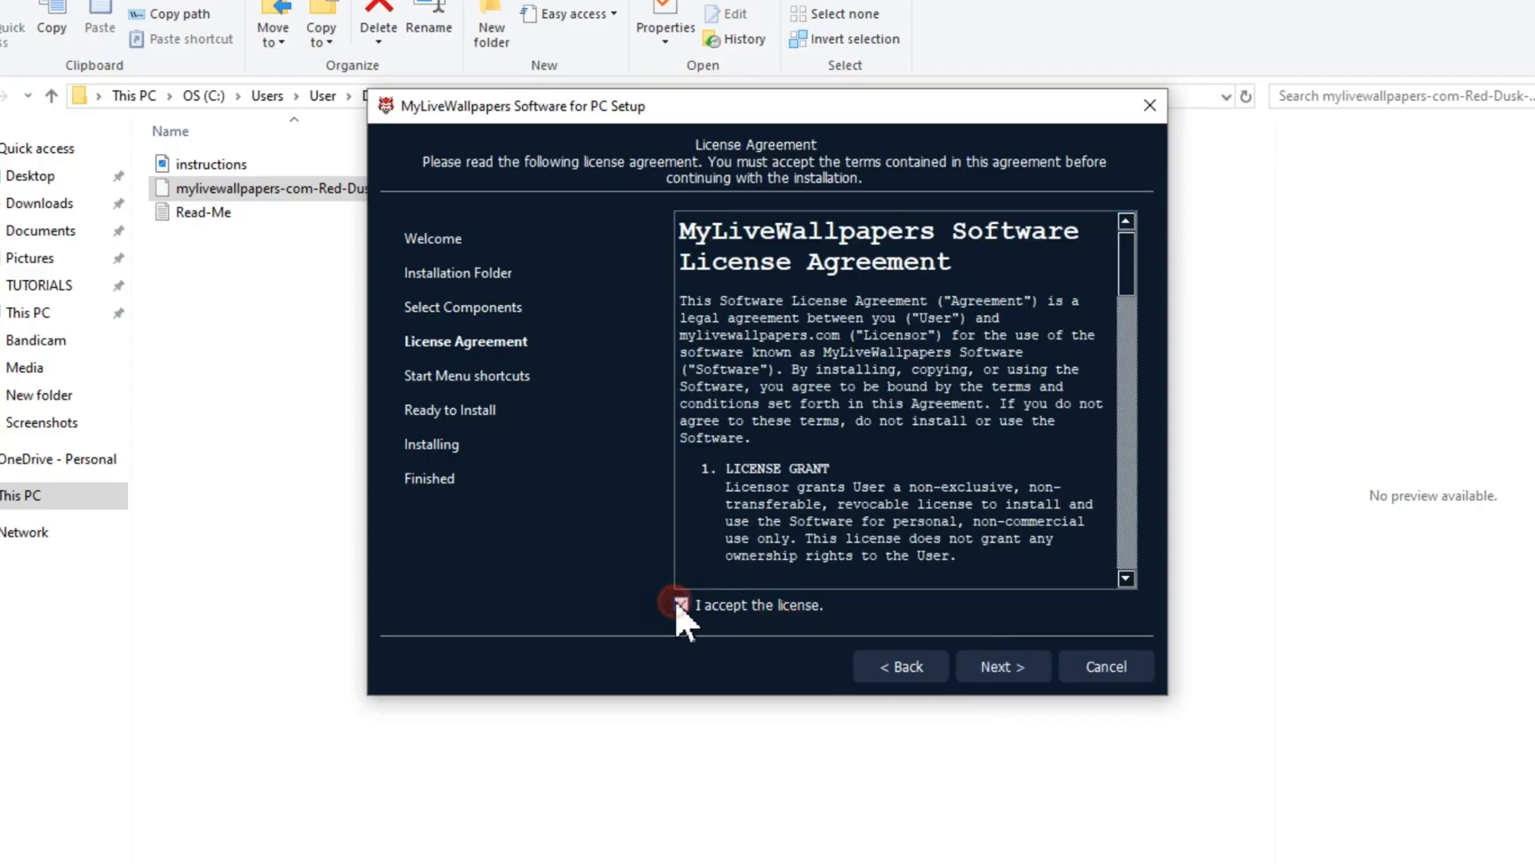
{"action": "left_click", "coordinate": [1001, 666]}
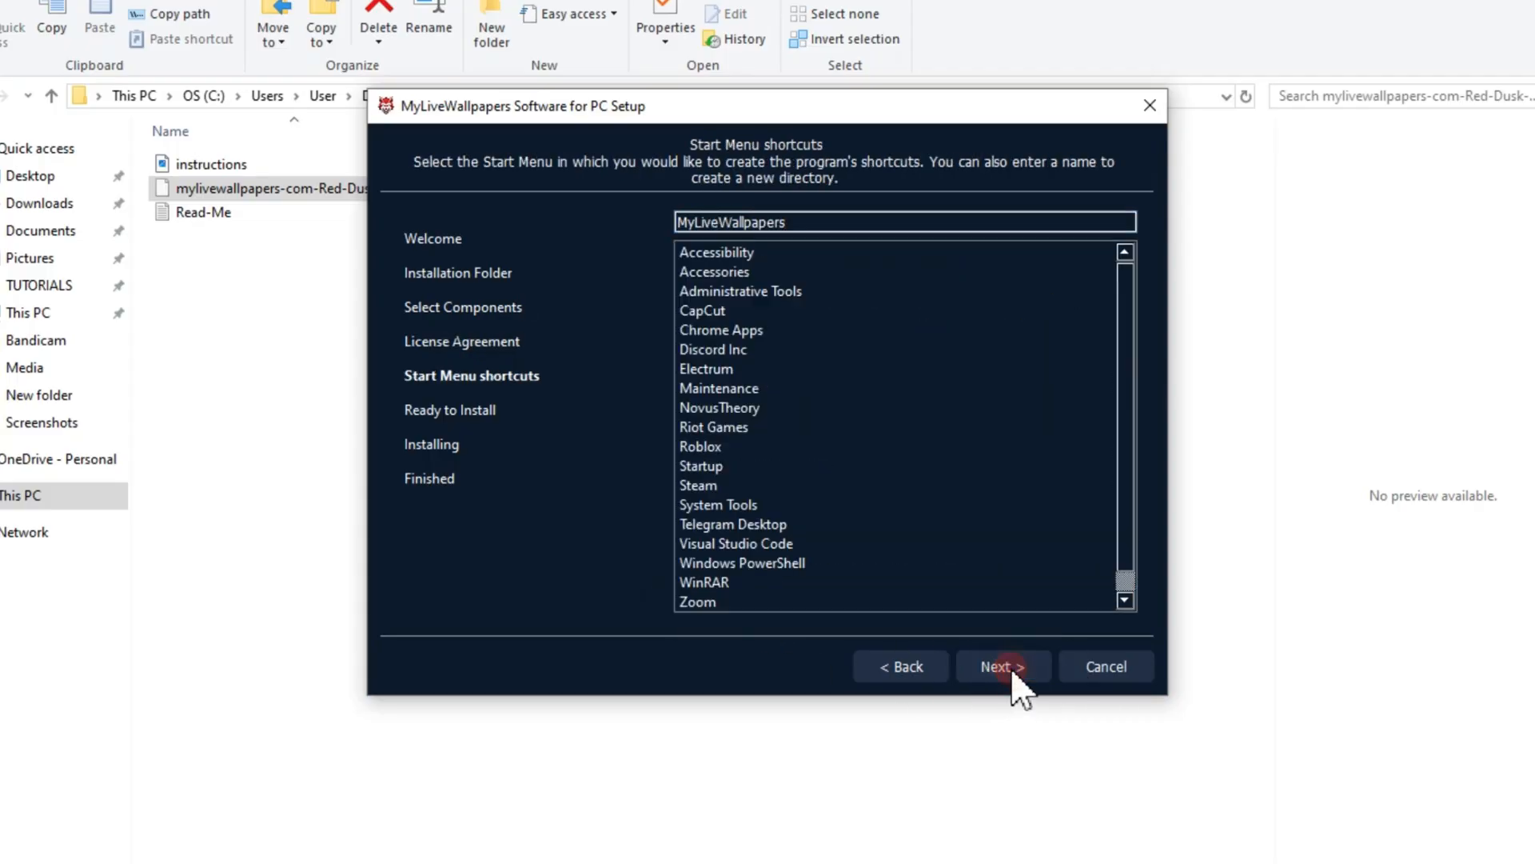
{"action": "left_click", "coordinate": [1009, 670]}
{"action": "left_click", "coordinate": [1011, 672]}
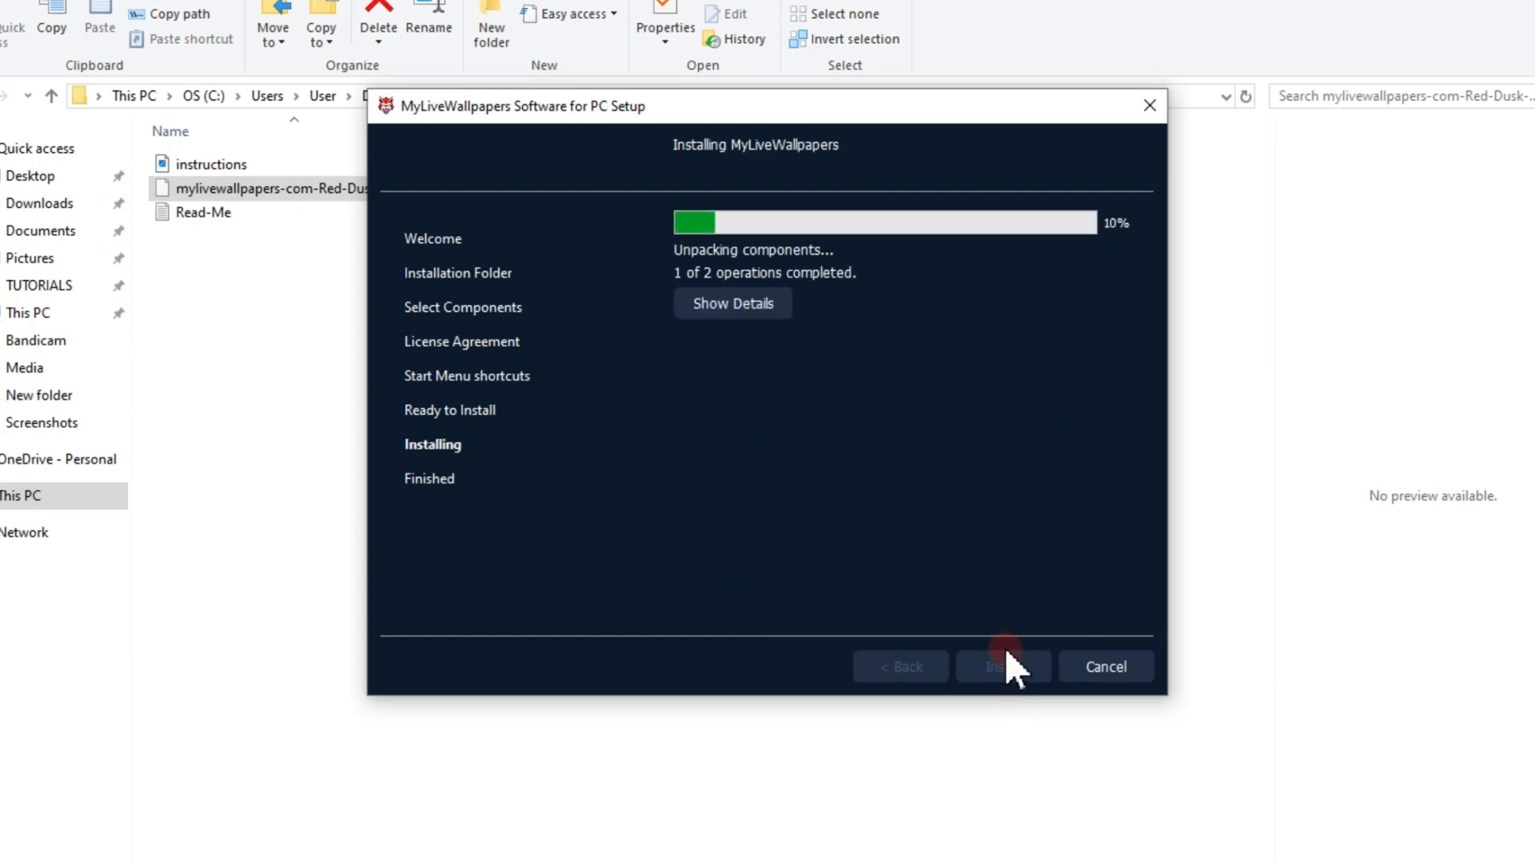
{"action": "left_click", "coordinate": [1113, 669]}
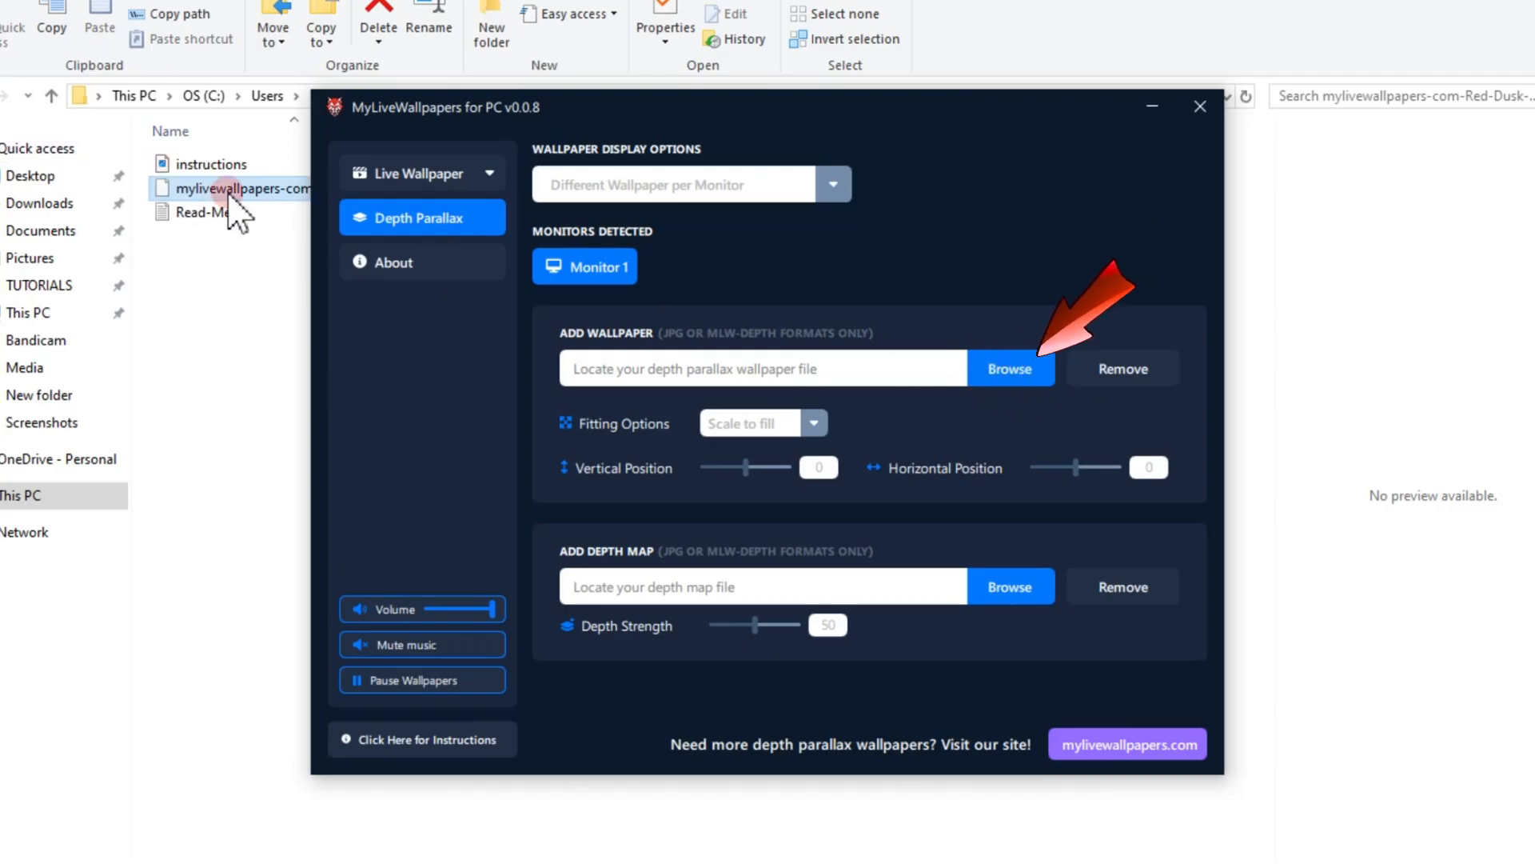
Load mylivewallpapers-com-Red-Dusk-Ronin-4K.mlw as the live wallpaper file for Monitor 1.
{"action": "left_click", "coordinate": [1006, 369]}
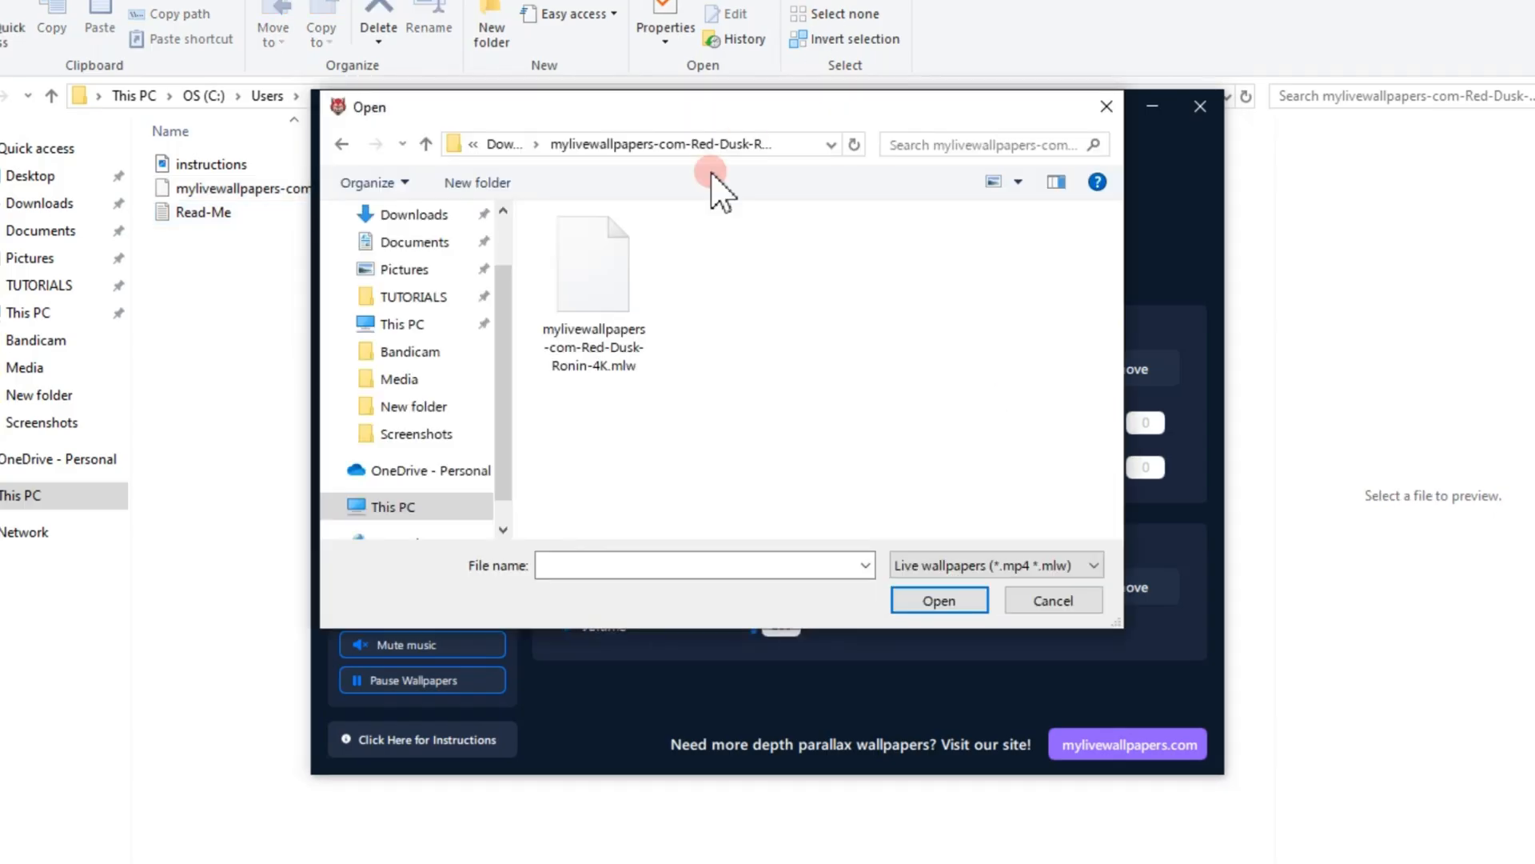
{"action": "left_click", "coordinate": [588, 280]}
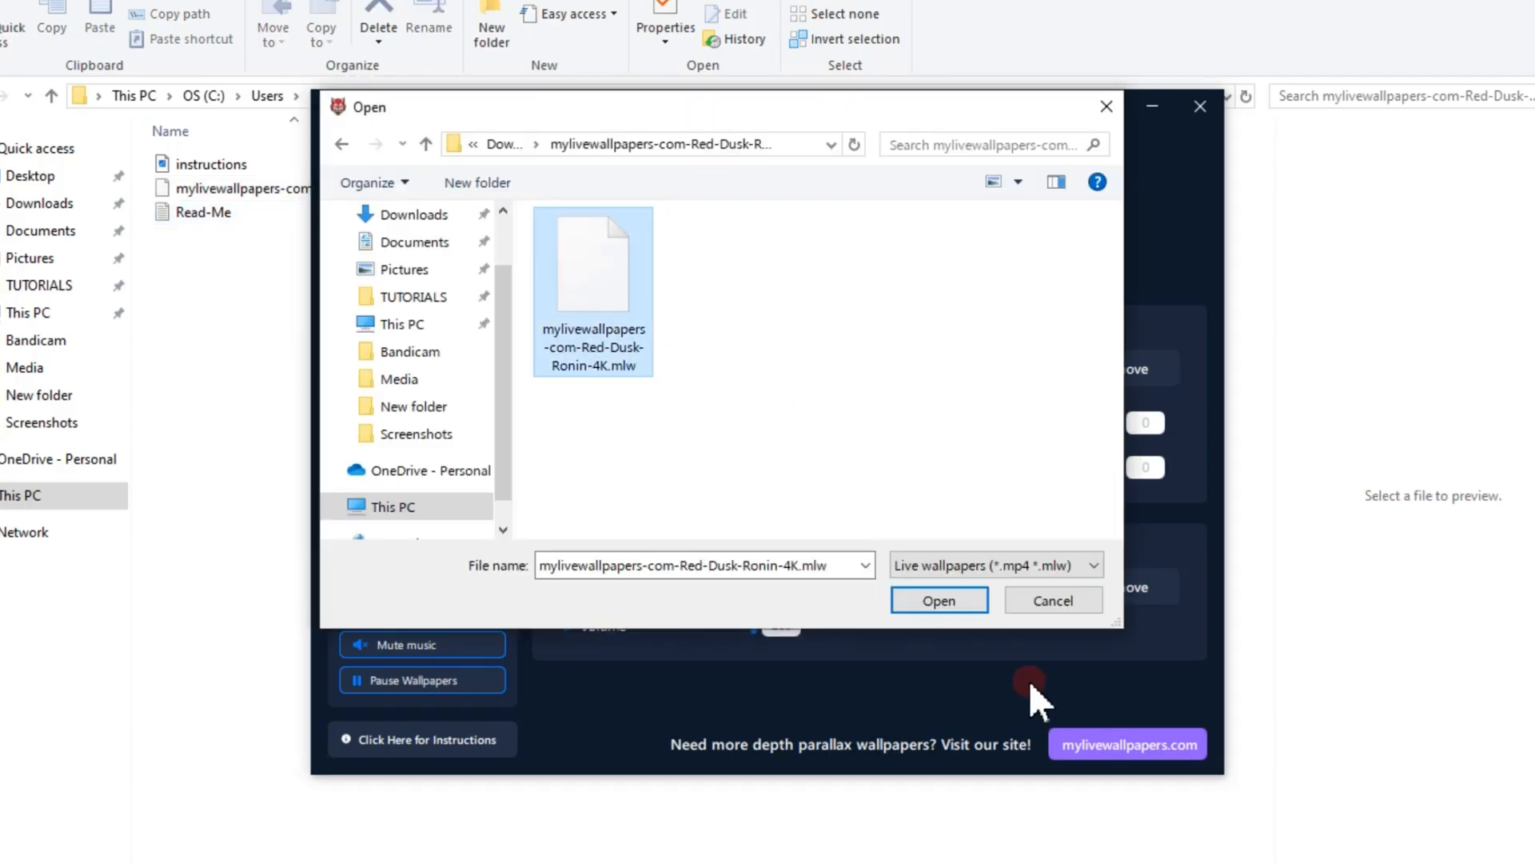
{"action": "left_click", "coordinate": [948, 607]}
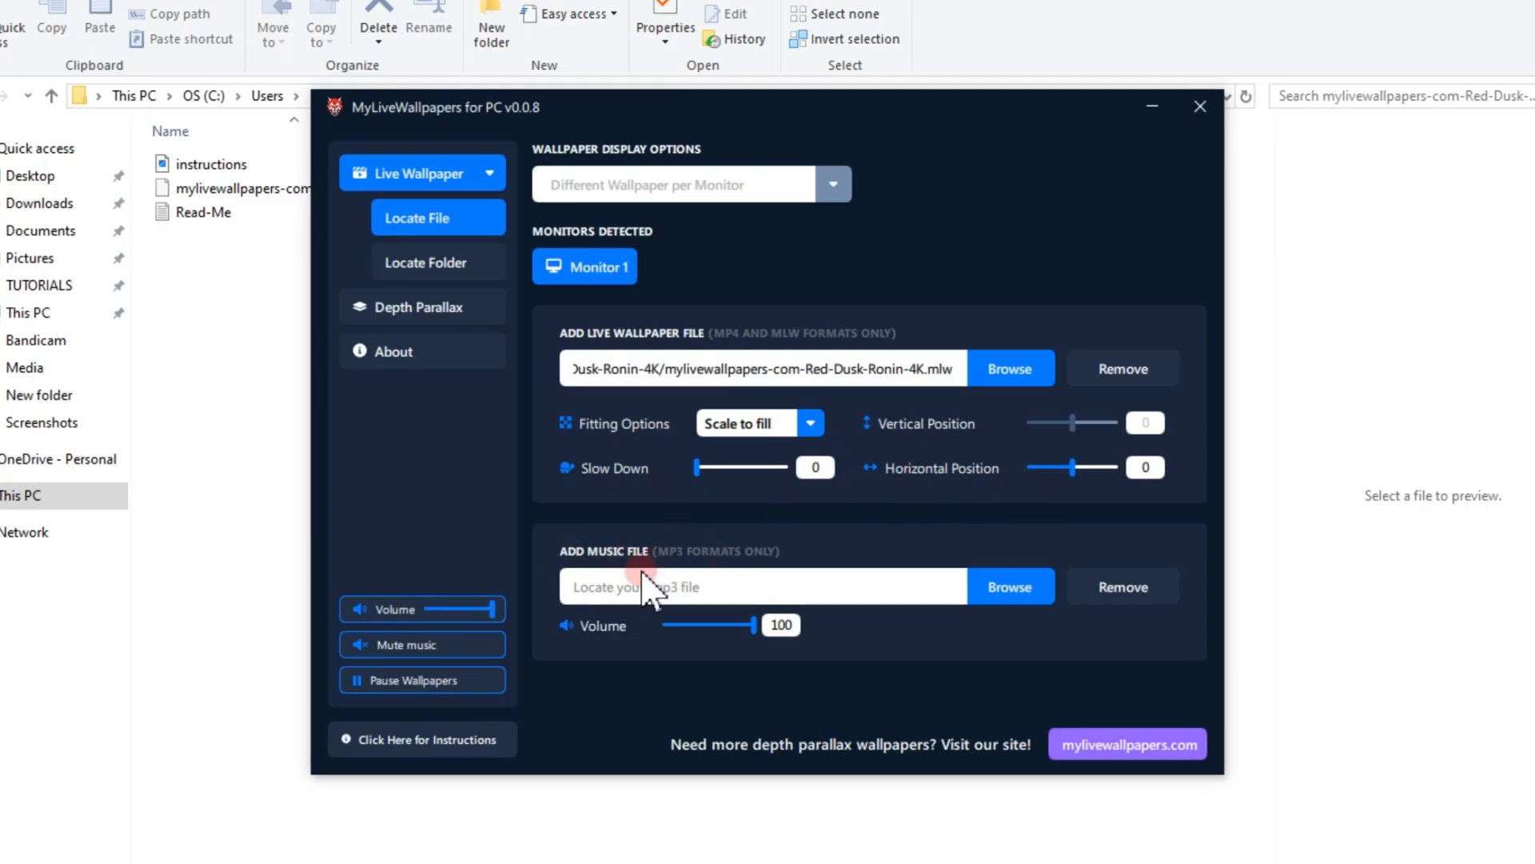
Open the mylivewallpapers.com site from the software, and clear the open windows away to view the desktop wallpaper.
{"action": "left_click", "coordinate": [1126, 744]}
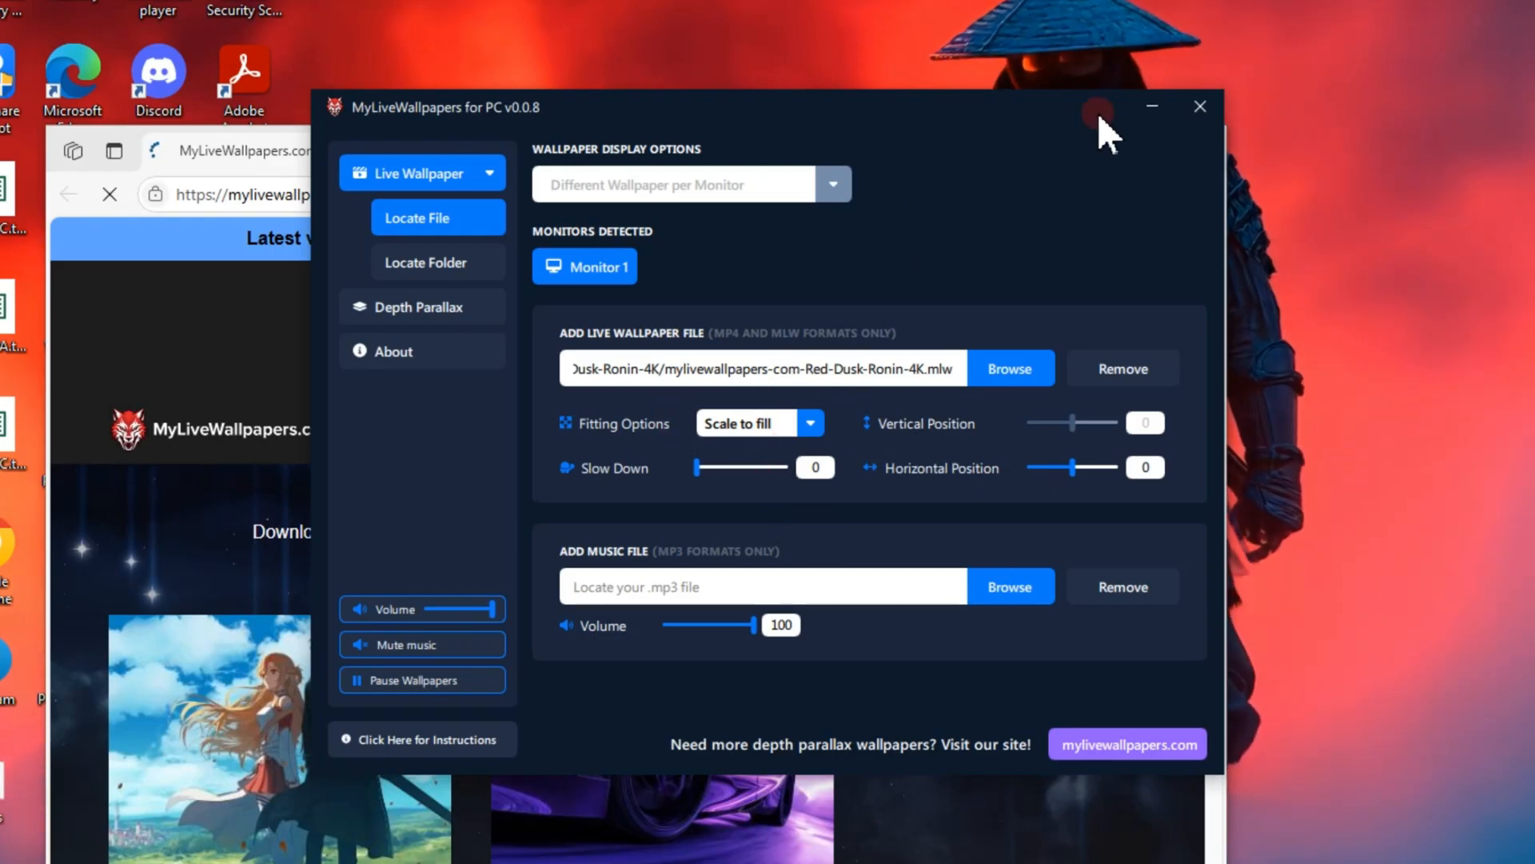
{"action": "left_click", "coordinate": [1152, 107]}
{"action": "left_click", "coordinate": [1097, 150]}
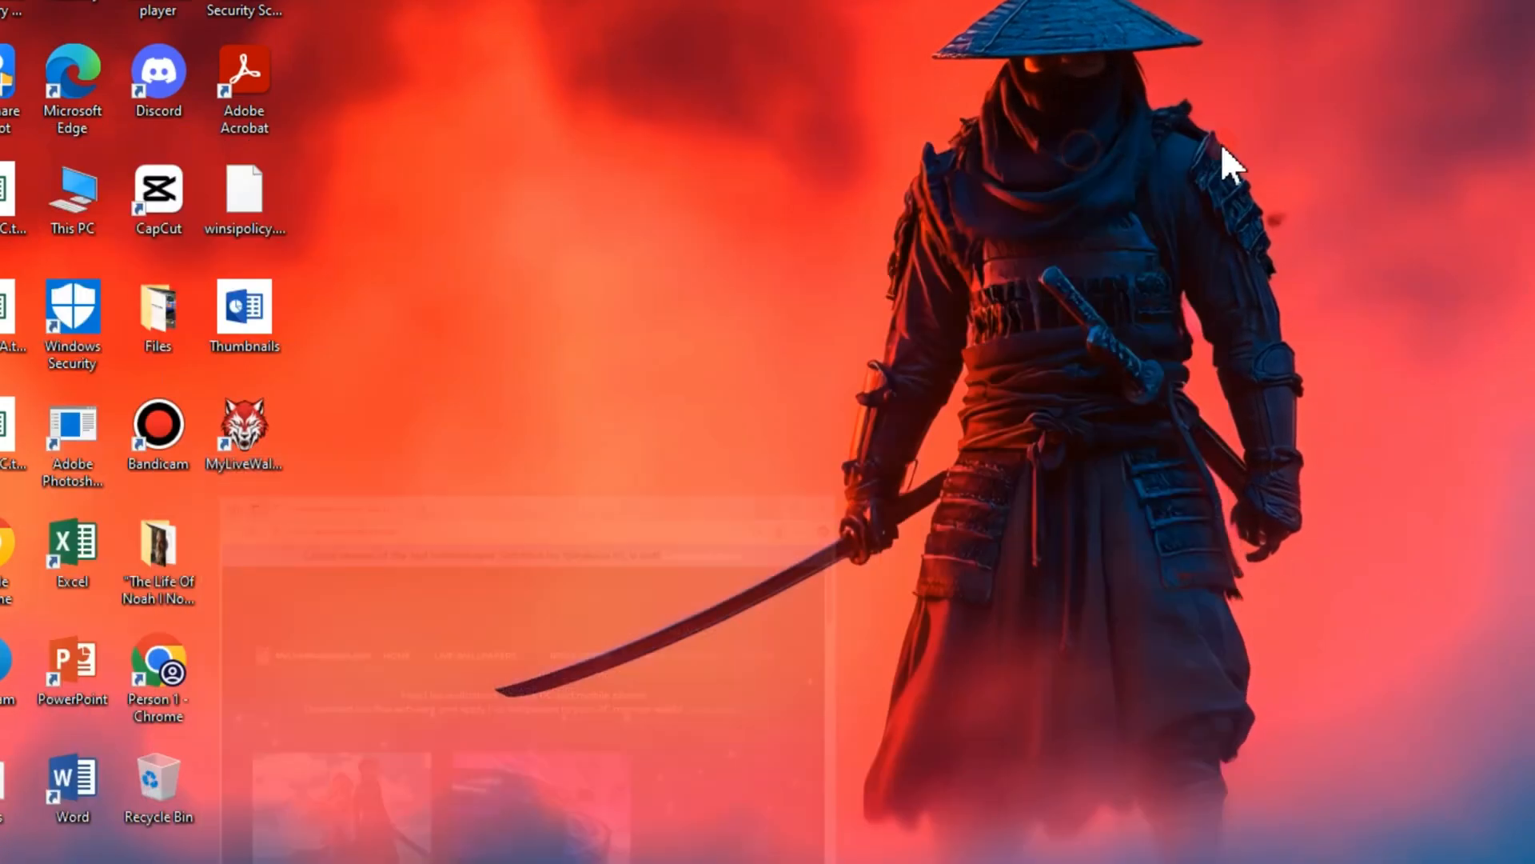